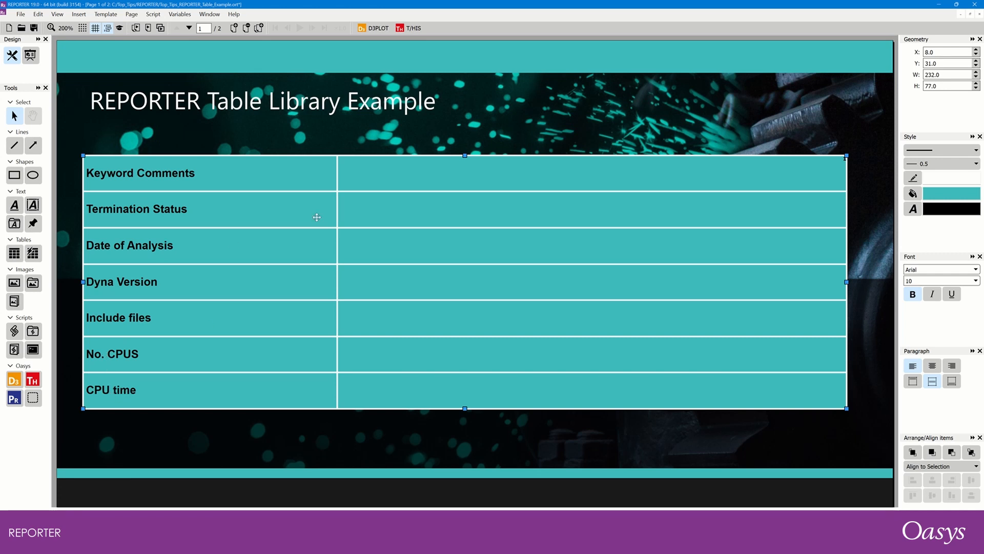
Step: Edit the results table, set the Keyword Comments row's second-column cell to LibraryProgram, and open the program library for it
double_click(401, 247)
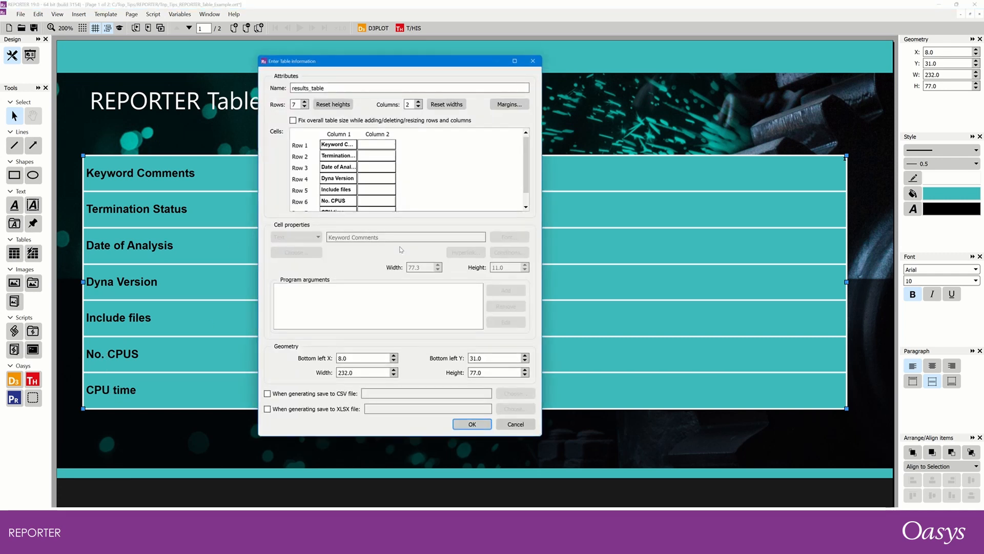
left_click(367, 147)
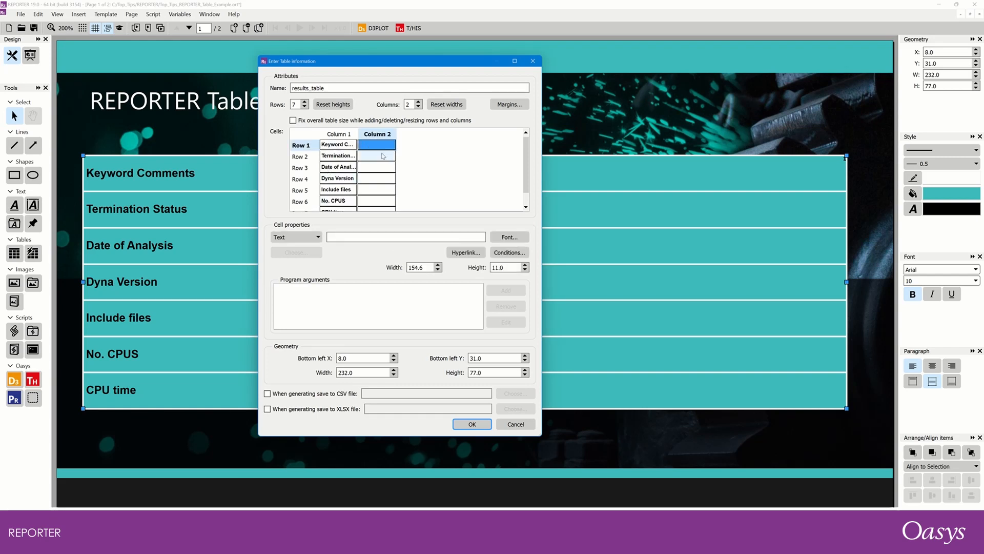
left_click(309, 239)
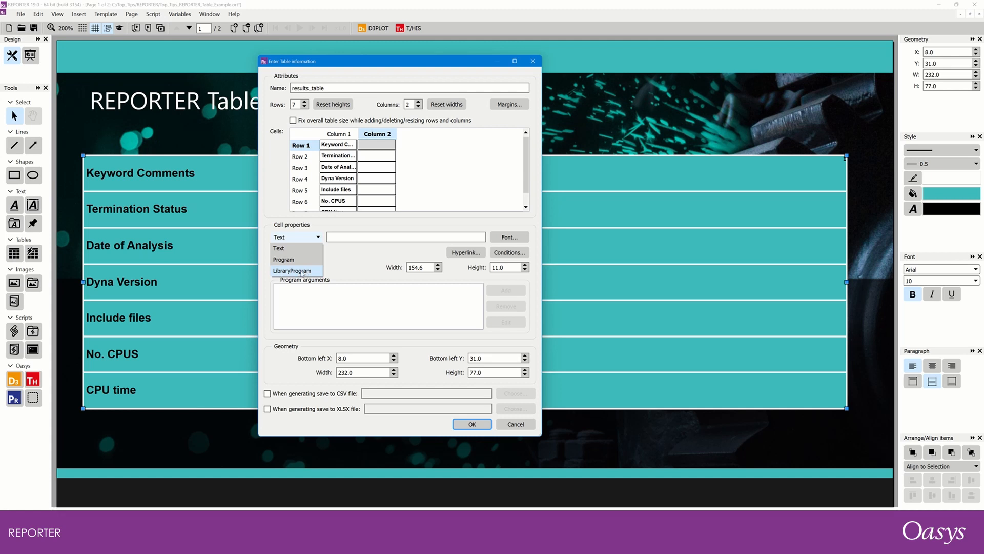
left_click(302, 271)
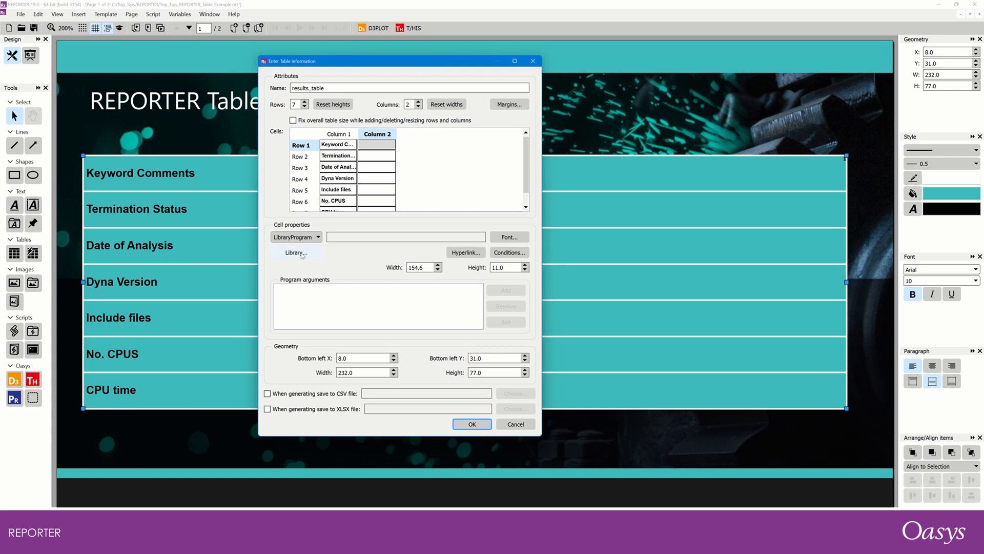
left_click(296, 253)
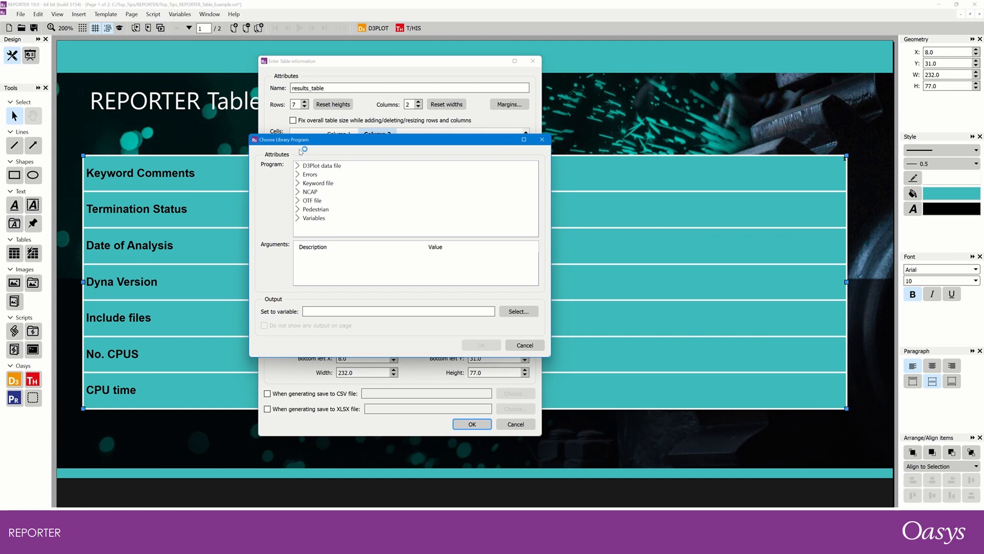
Step: Assign the Keyword file program "Comments between *KEYWORD and *TITLE" to the Keyword Comments cell, keeping the default arguments
left_click(297, 165)
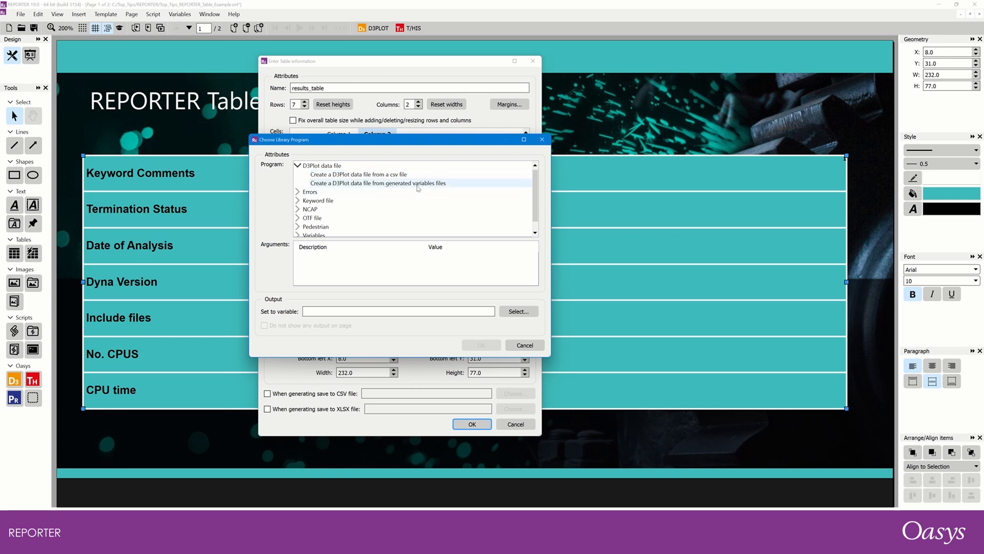
left_click(301, 167)
left_click(298, 166)
left_click(298, 174)
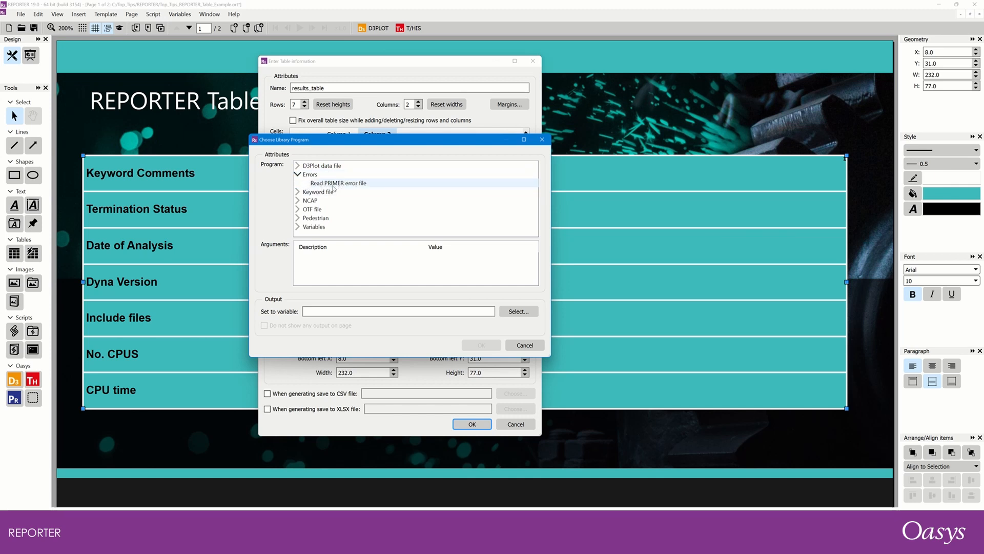
left_click(297, 175)
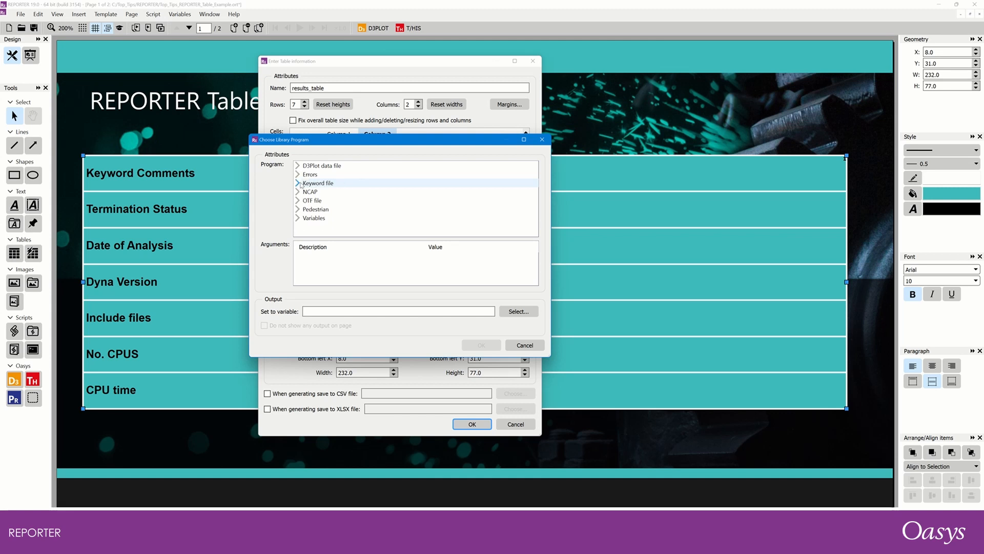
double_click(313, 185)
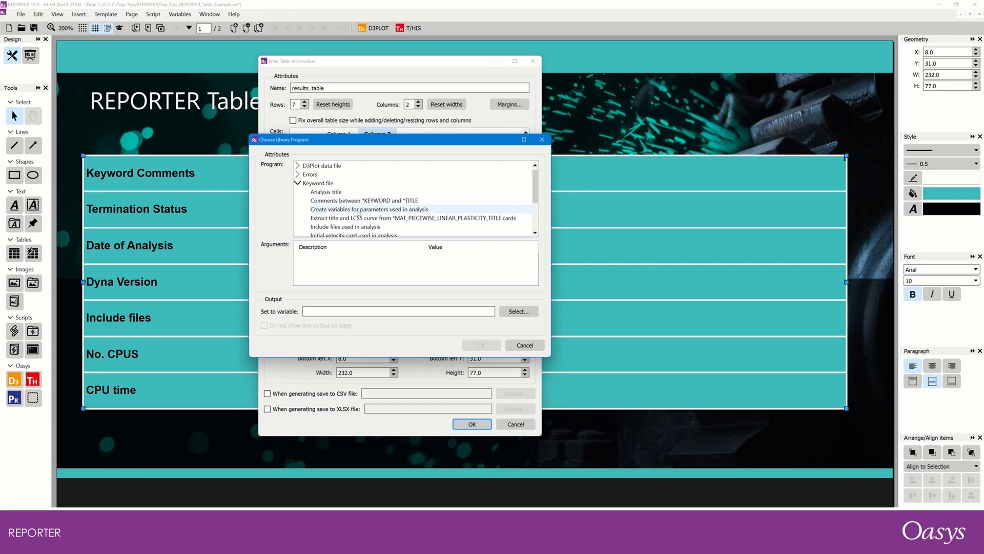
scroll(356, 213, "down", 2)
scroll(354, 213, "up", 2)
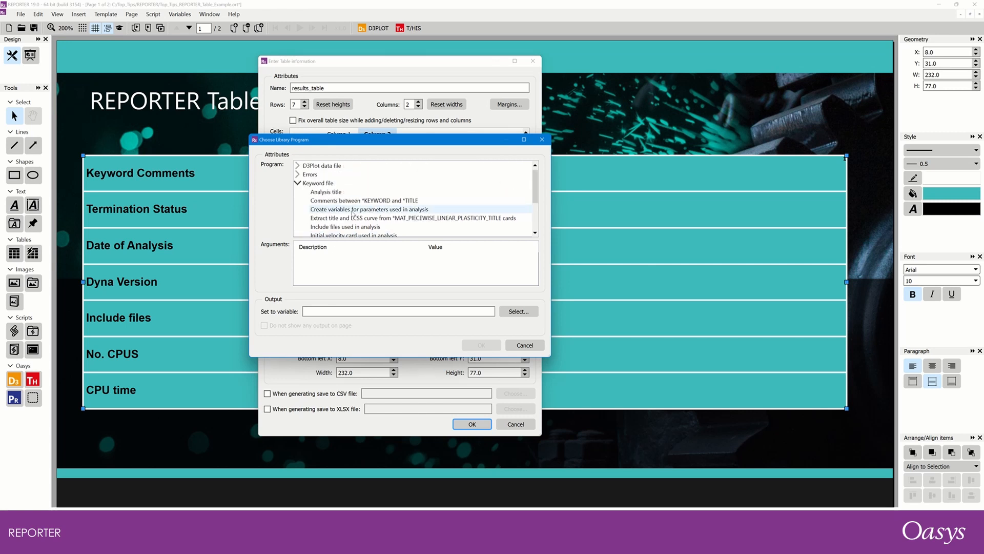
left_click(336, 201)
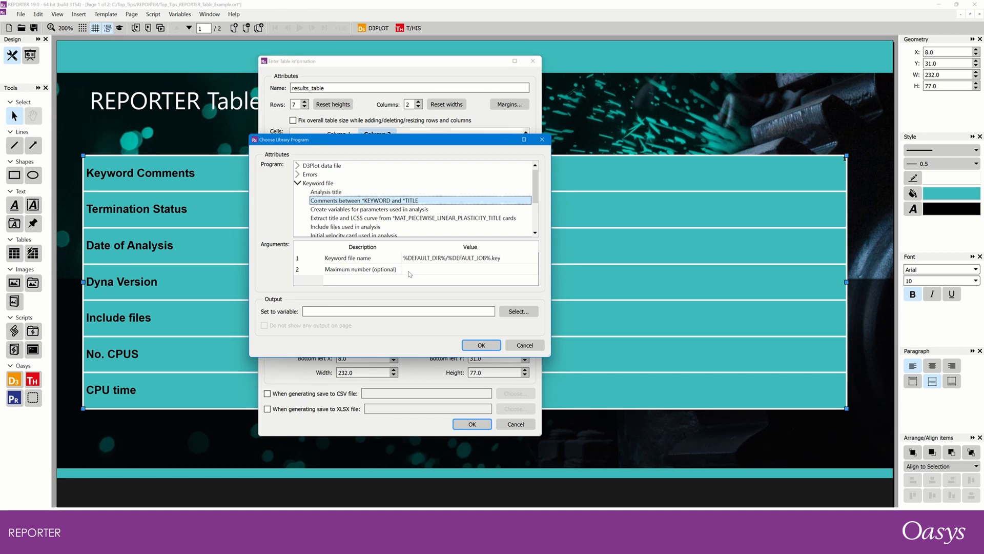
left_click(472, 345)
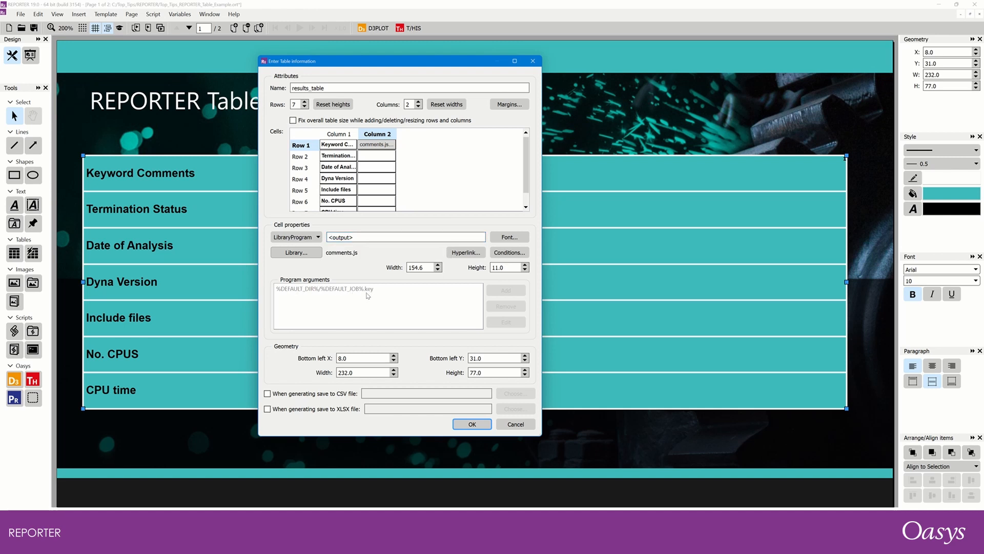
Step: Make the Termination Status row's second-column cell a LibraryProgram using the OTF file program for the Normal or Error termination message
left_click(370, 158)
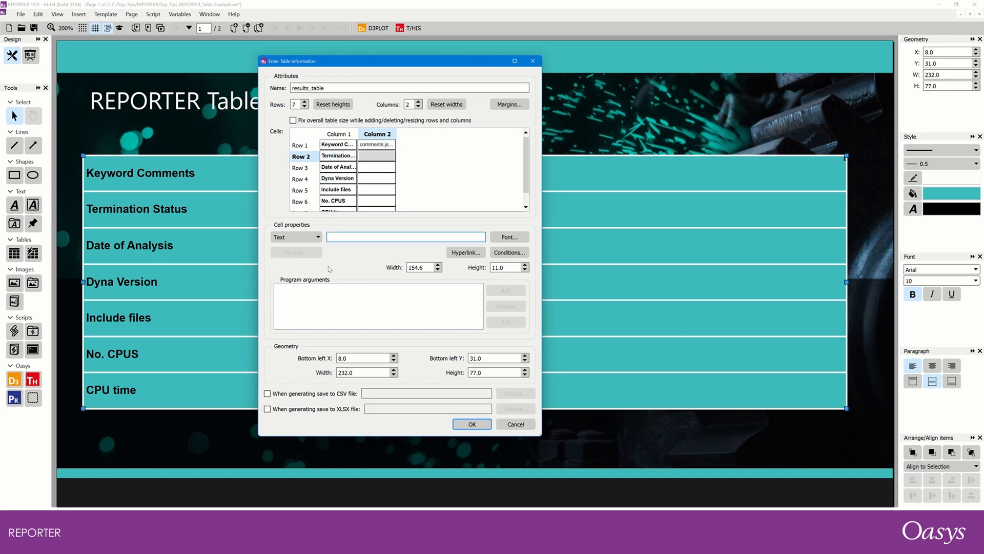
left_click(314, 238)
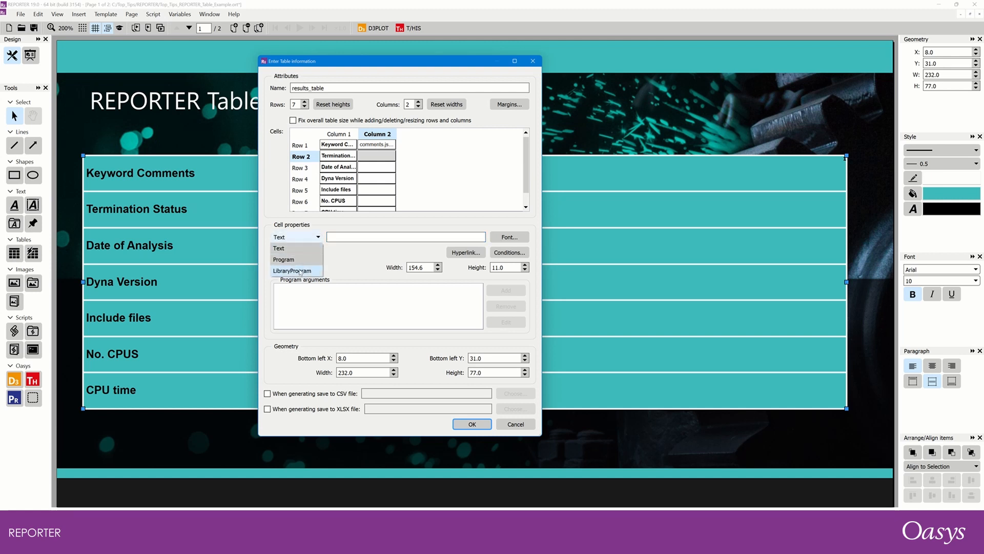
left_click(301, 271)
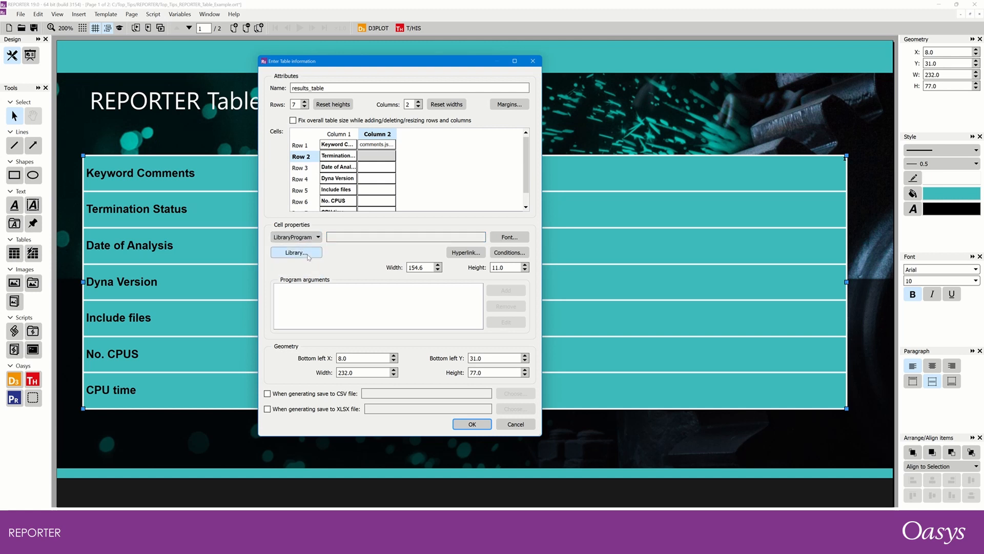
left_click(298, 253)
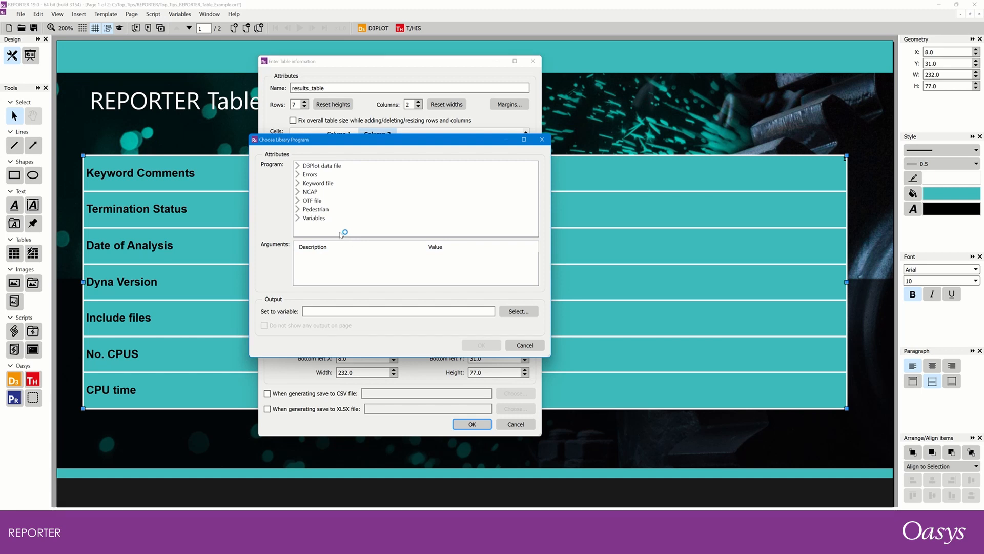
left_click(298, 200)
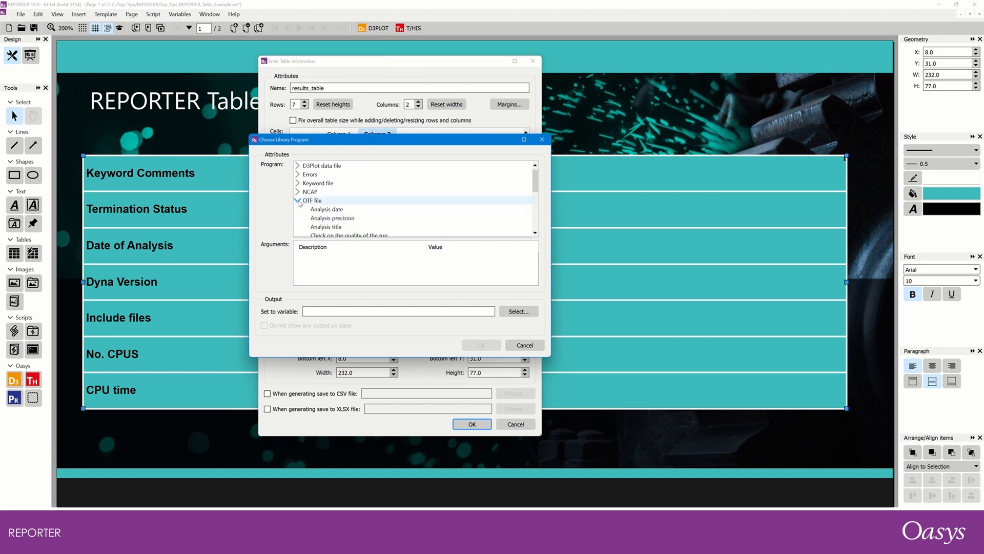
scroll(328, 200, "down", 5)
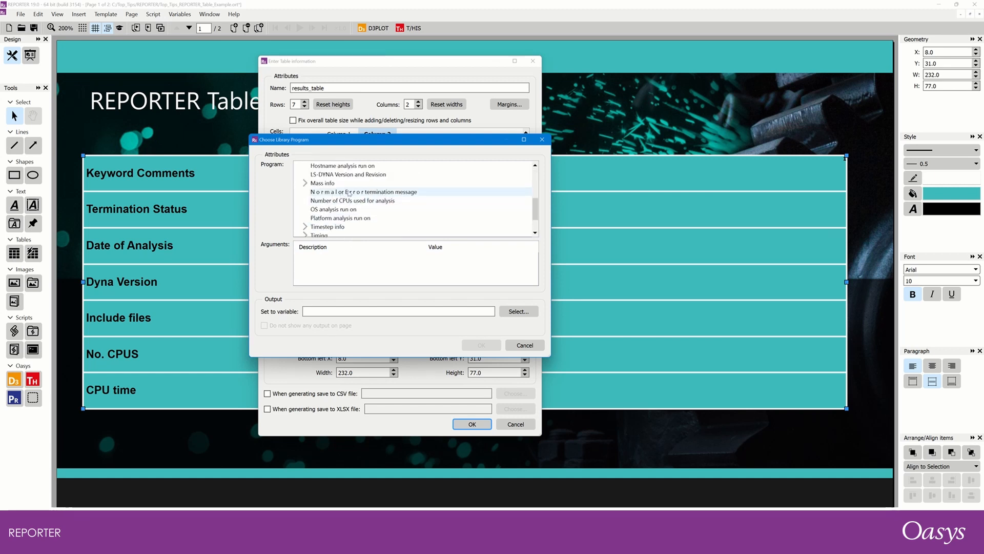
left_click(333, 195)
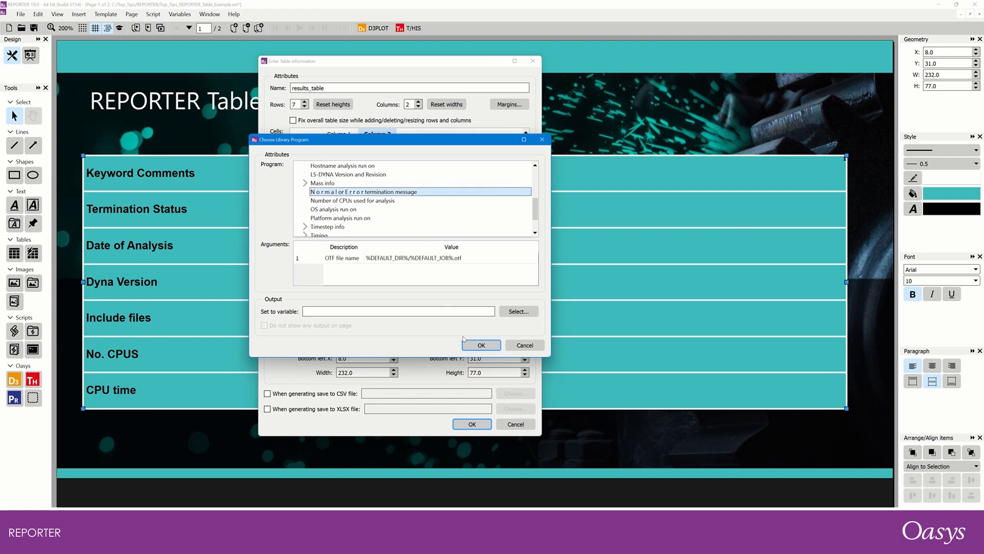
left_click(469, 346)
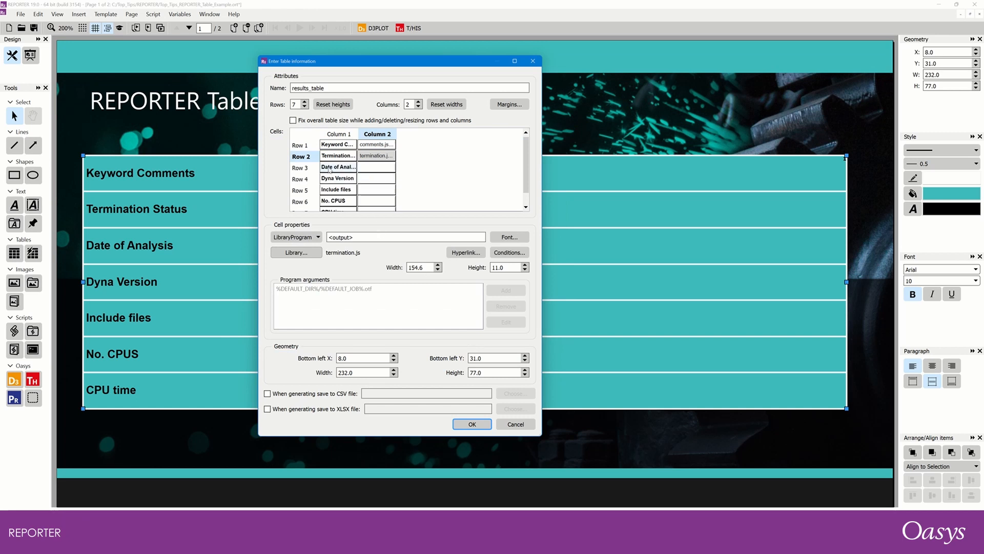
Step: Make the Date of Analysis row's second-column cell a LibraryProgram using the OTF file program "Analysis date"
left_click(377, 169)
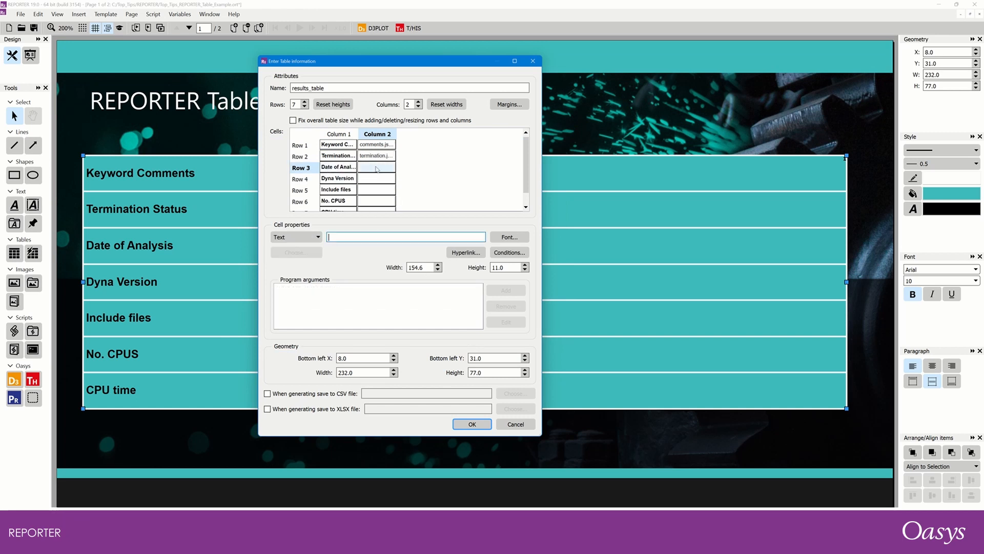
left_click(296, 237)
left_click(287, 271)
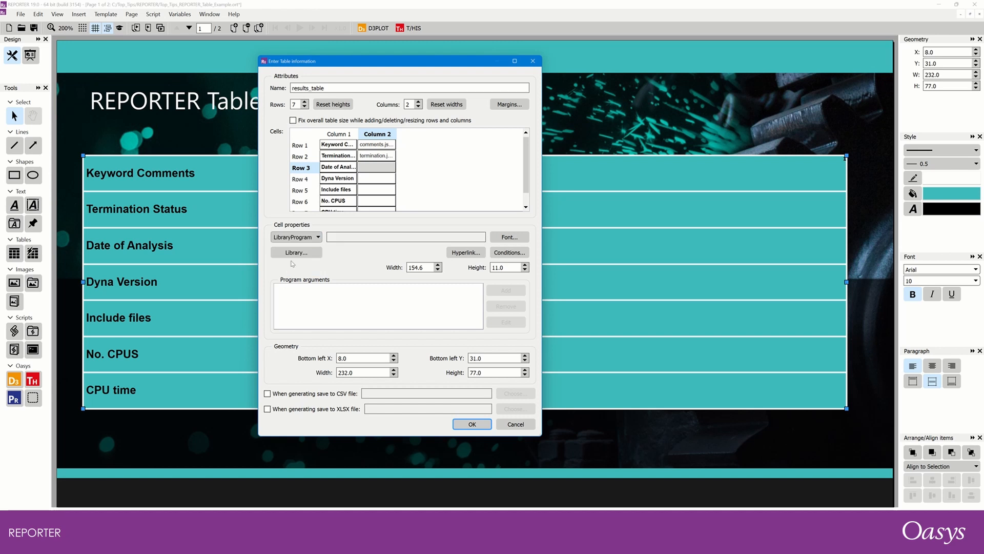
left_click(296, 252)
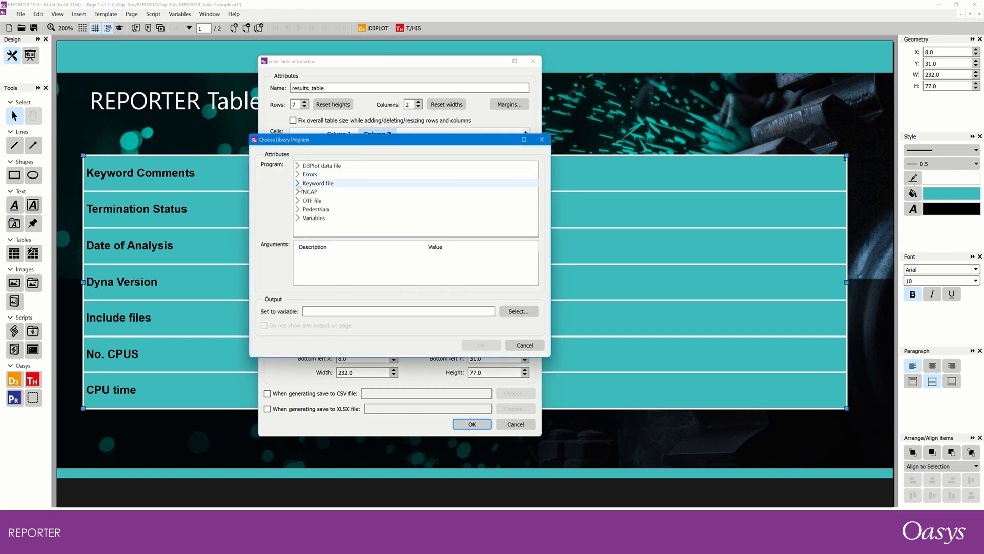
left_click(298, 201)
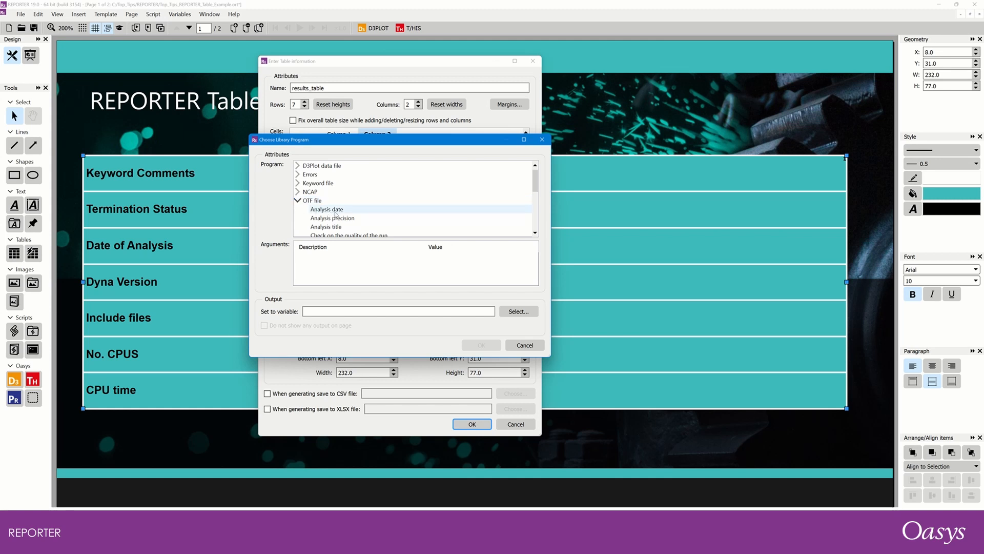
left_click(336, 211)
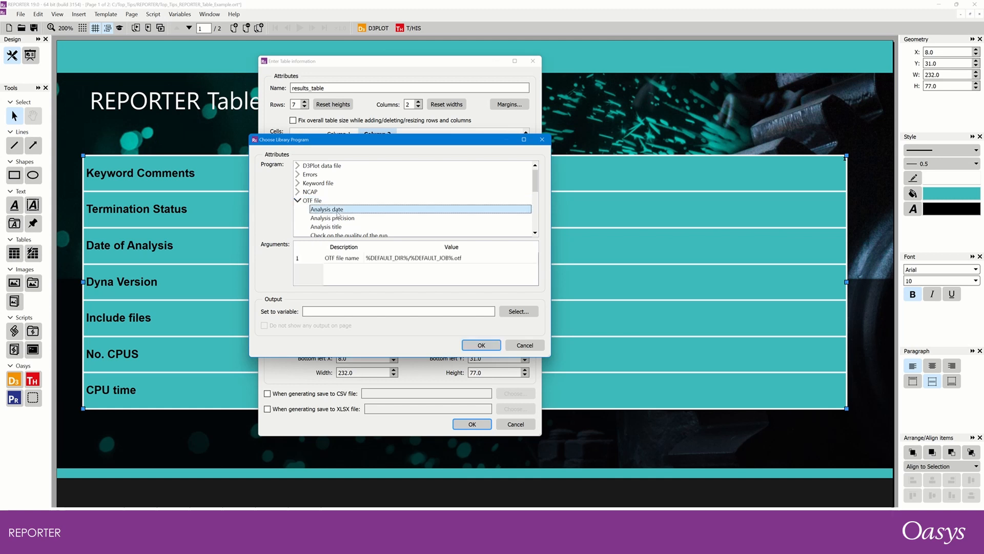
left_click(473, 346)
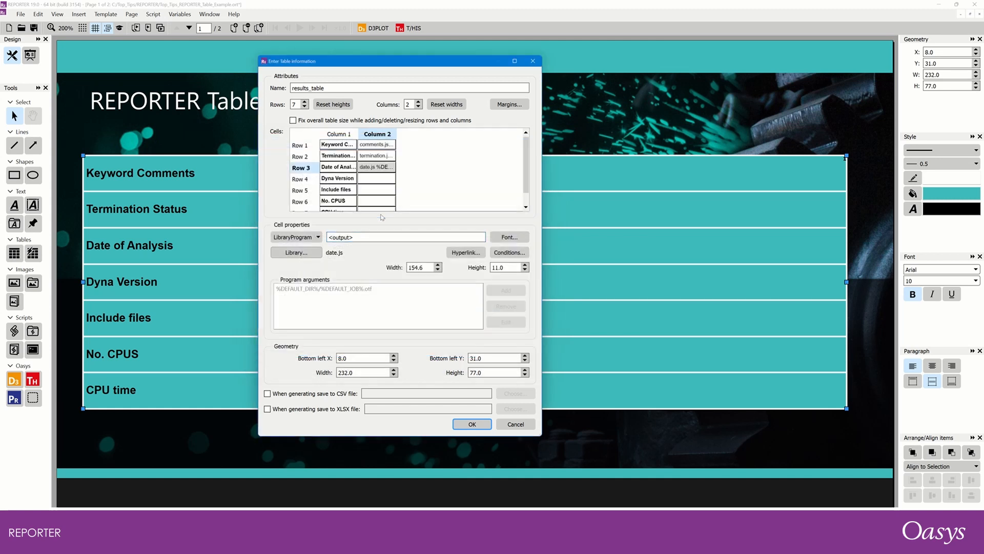
Step: Make the Dyna Version row's second-column cell a LibraryProgram using the OTF file program "LS-DYNA Version and Revision"
left_click(372, 181)
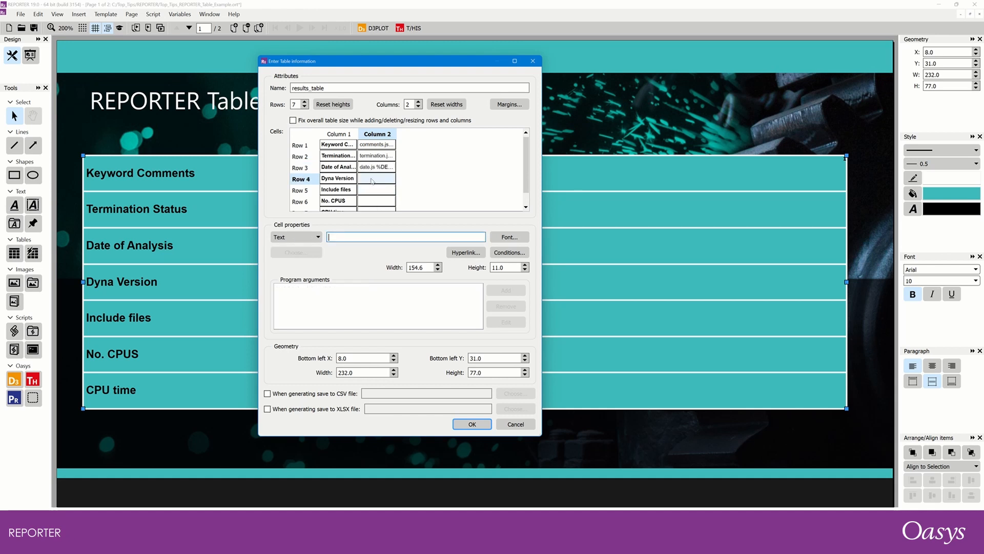
left_click(297, 237)
left_click(300, 270)
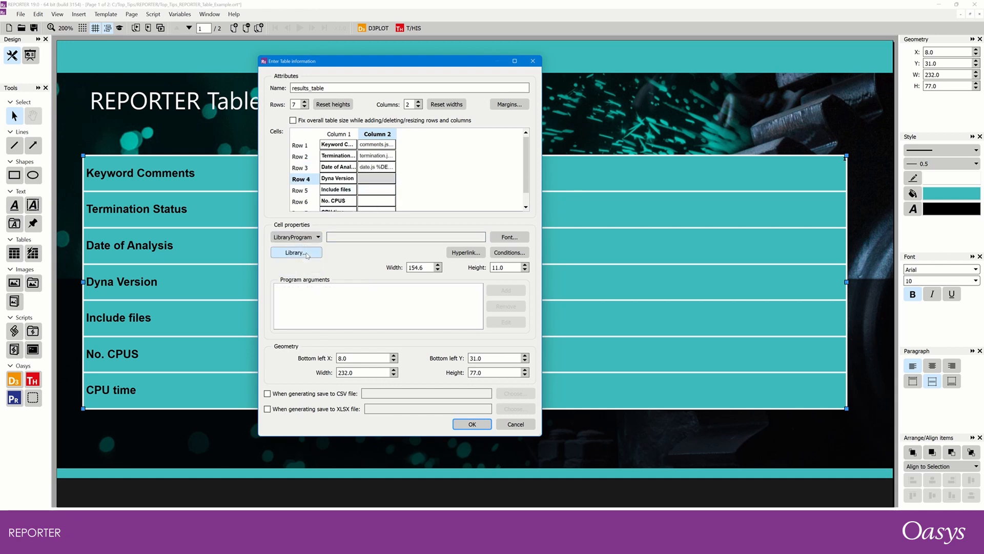
left_click(314, 252)
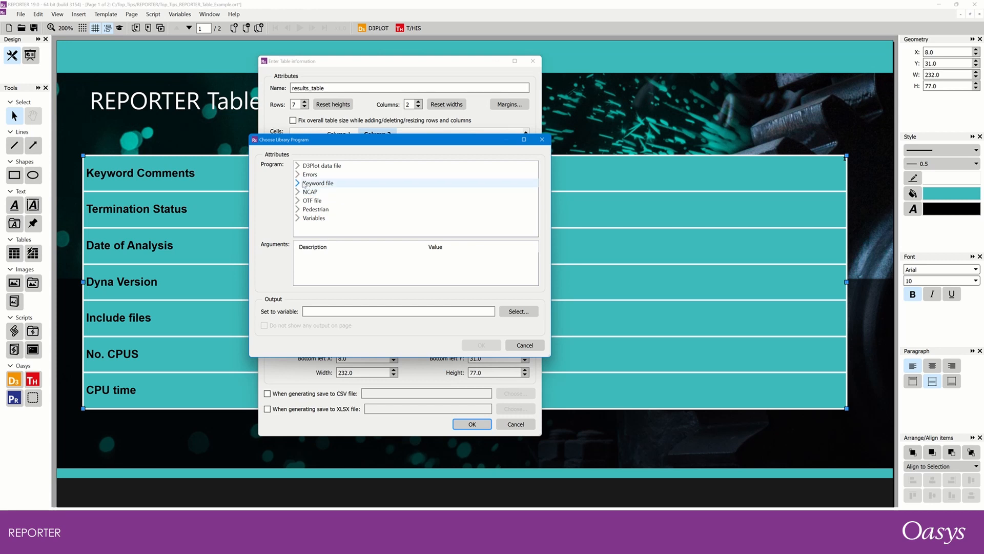
left_click(298, 203)
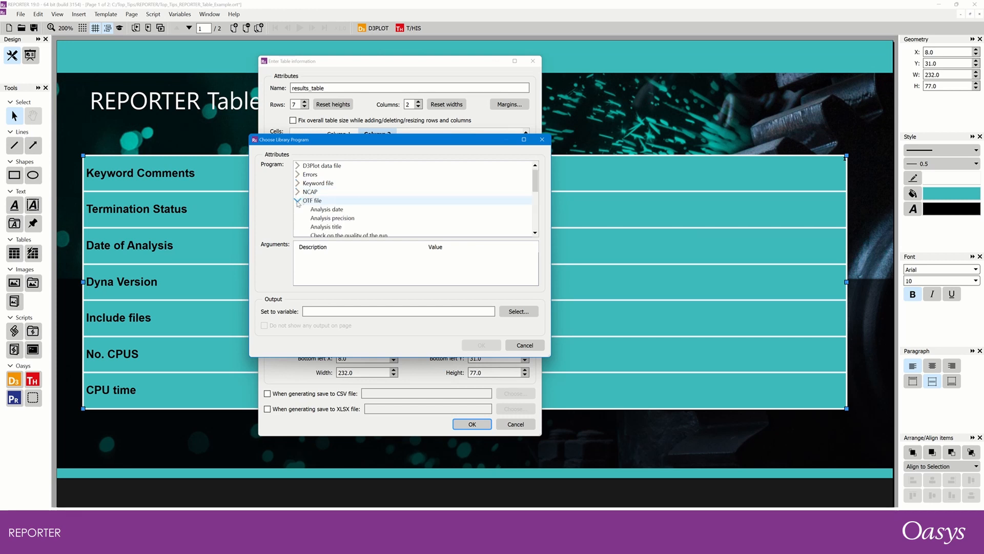
scroll(318, 207, "down", 2)
scroll(326, 210, "down", 1)
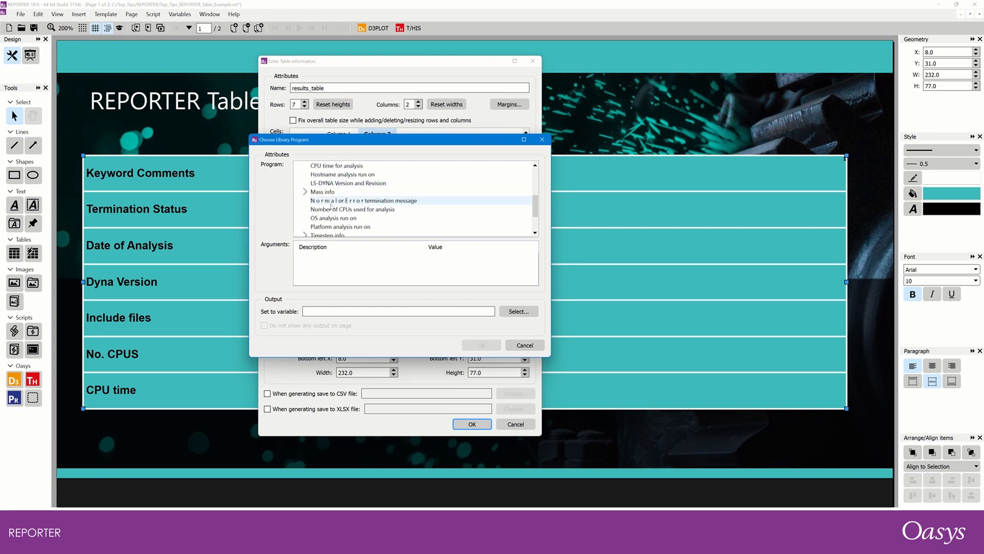
left_click(338, 183)
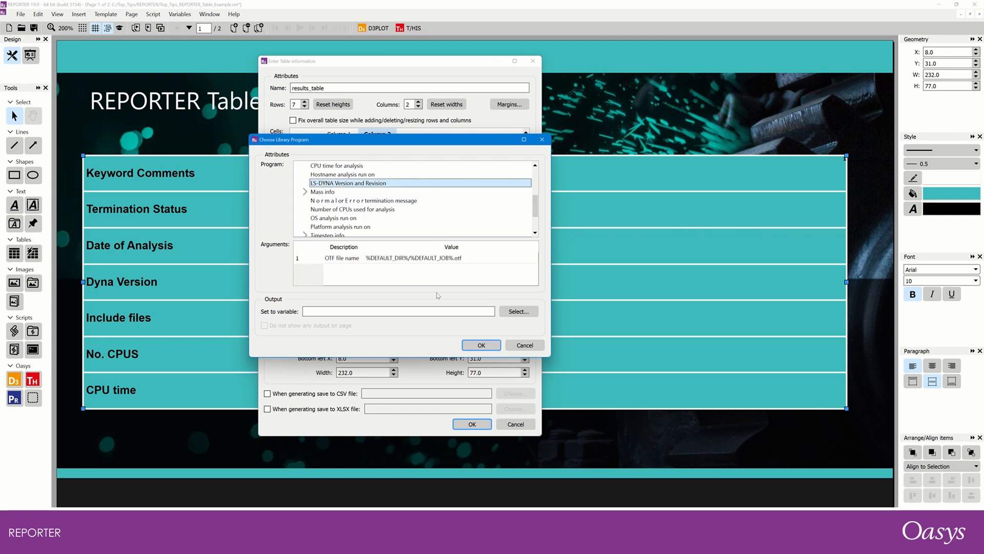
left_click(472, 344)
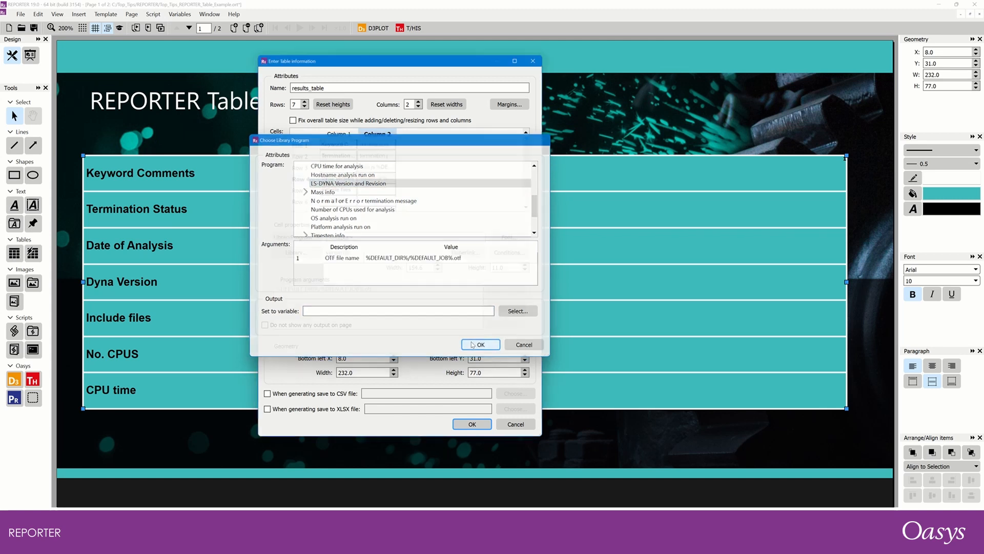
Step: Make the Include files row's second-column cell a LibraryProgram using the Keyword file program "Include files used in analysis"
left_click(368, 192)
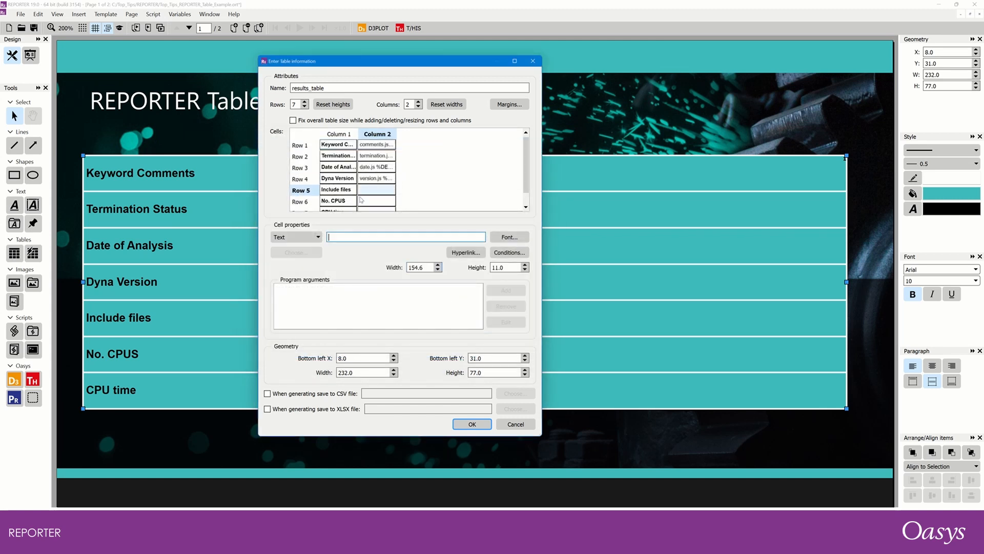
left_click(303, 237)
left_click(303, 273)
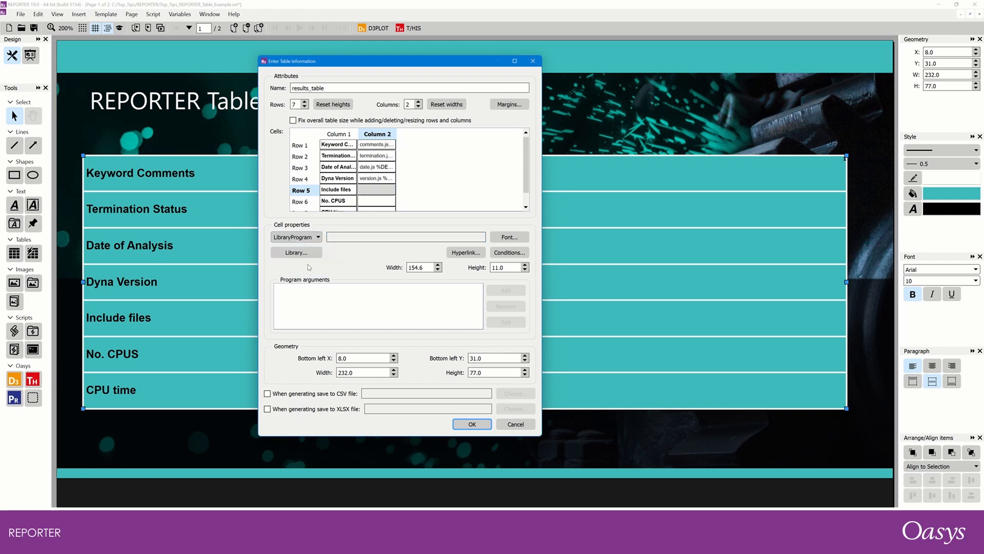
left_click(300, 252)
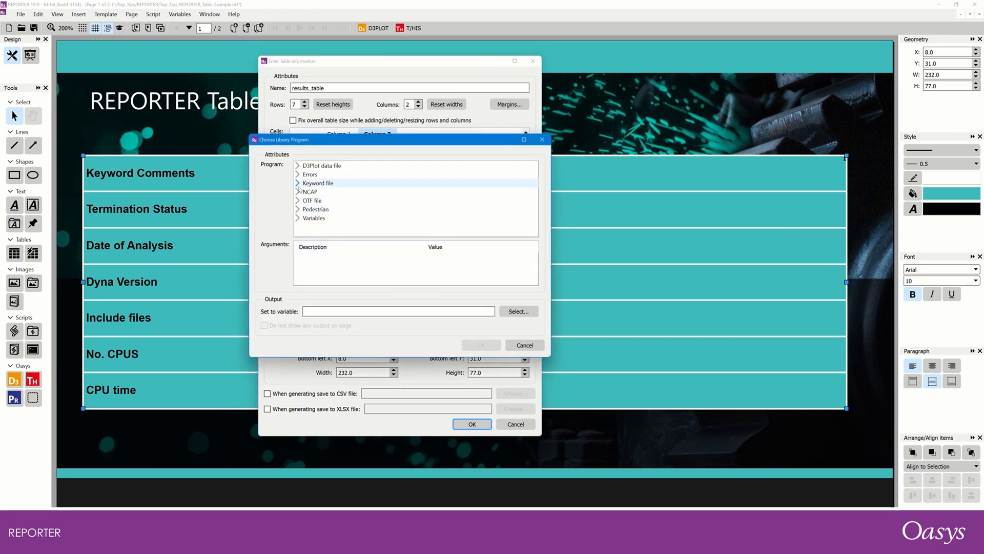
left_click(298, 183)
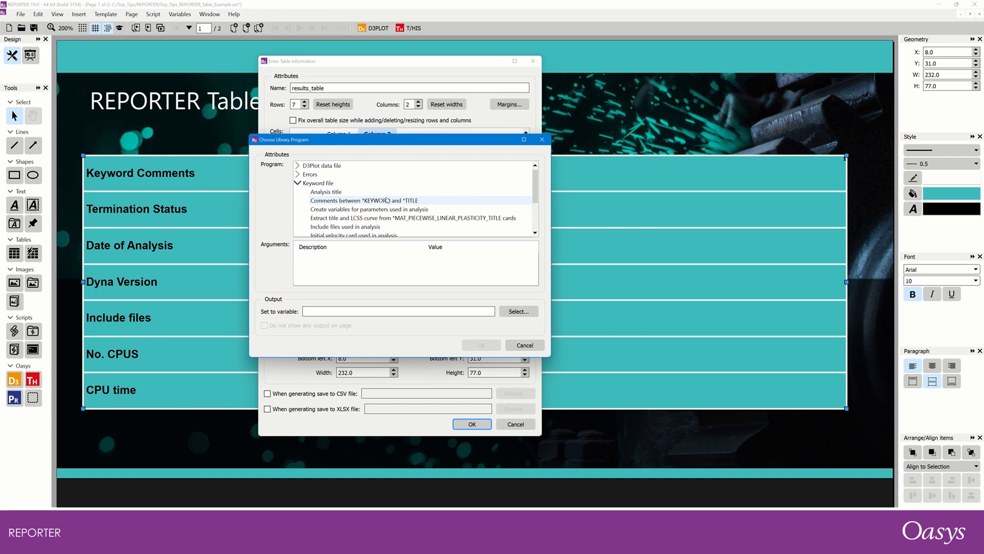
scroll(387, 200, "down", 1)
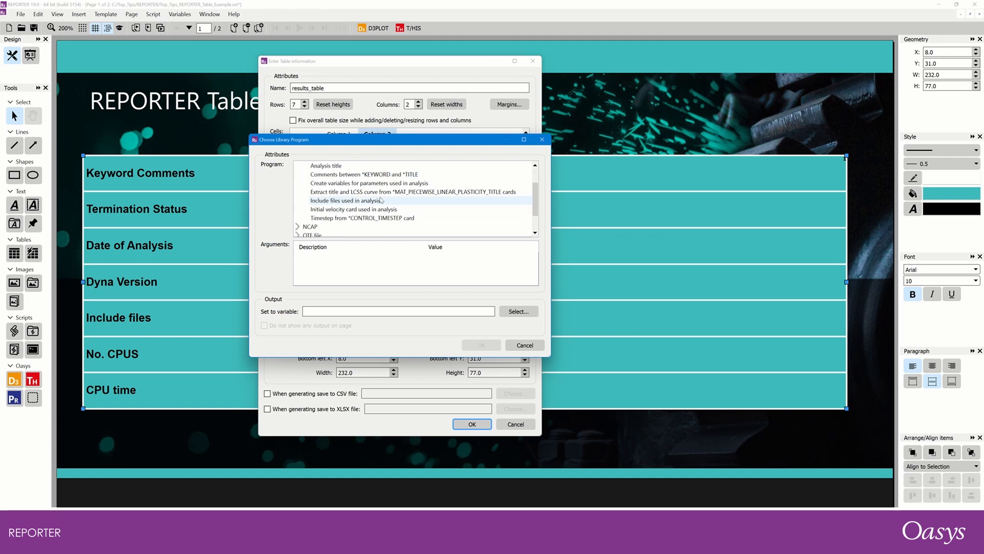
left_click(332, 203)
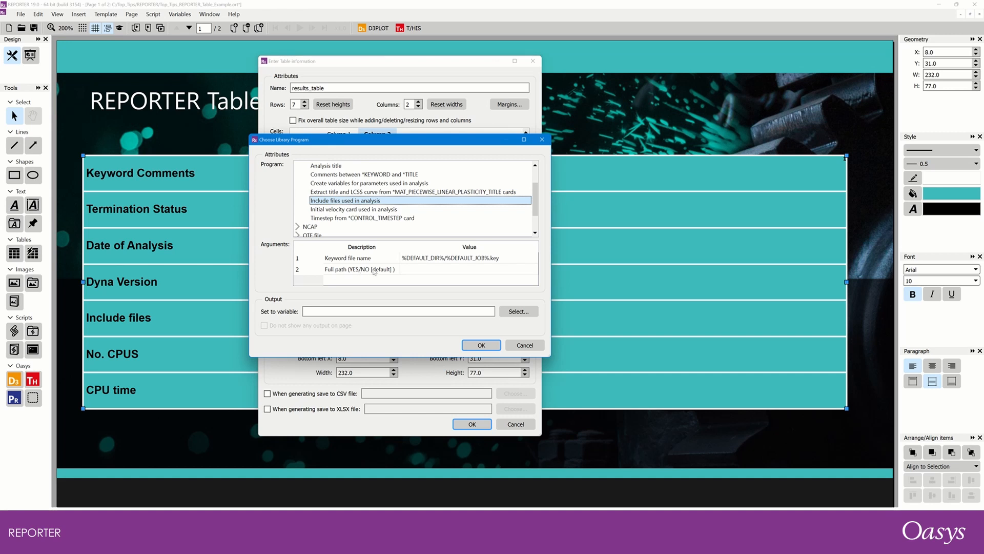
Step: Set the include files program's Full path argument to NO and store its output in the variable INCLUDES
double_click(416, 269)
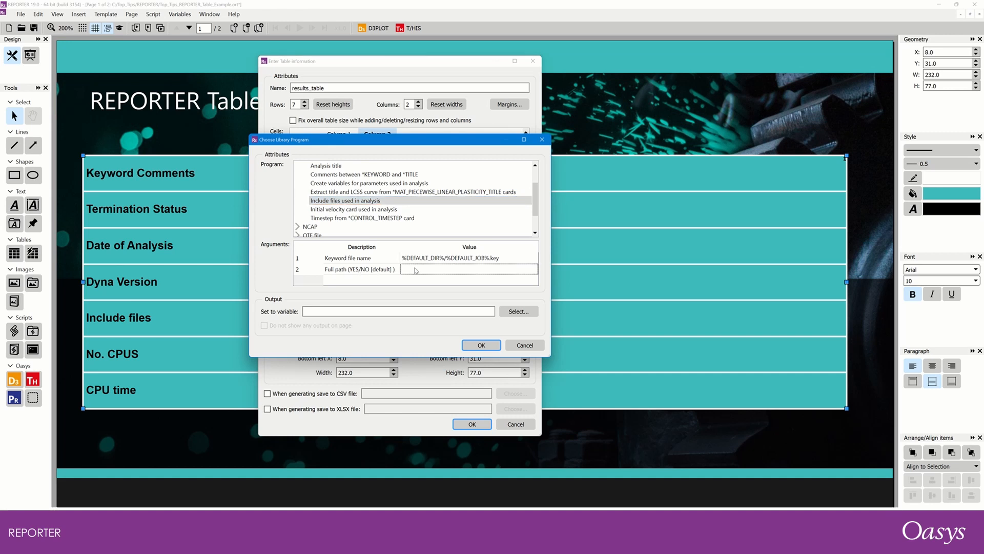
type("NO")
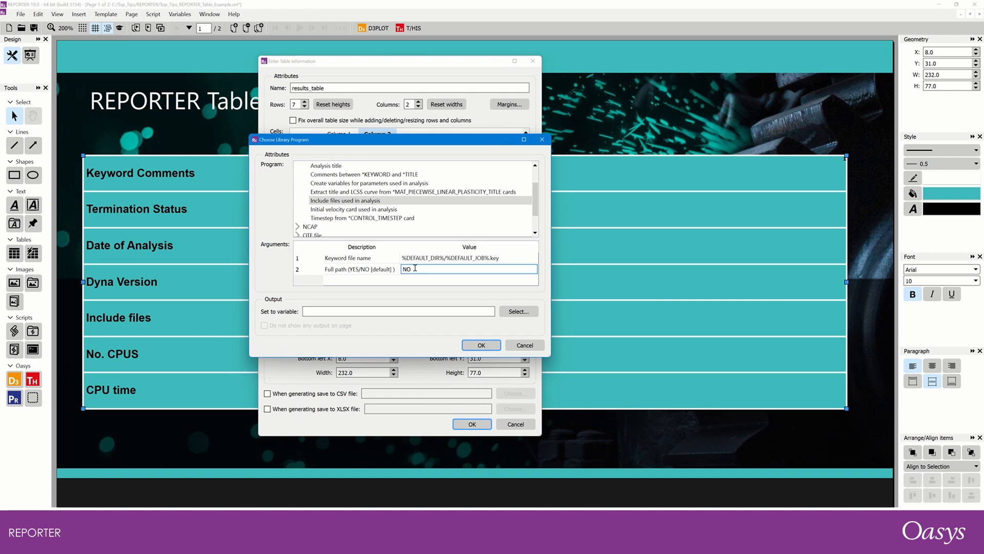
key("Return")
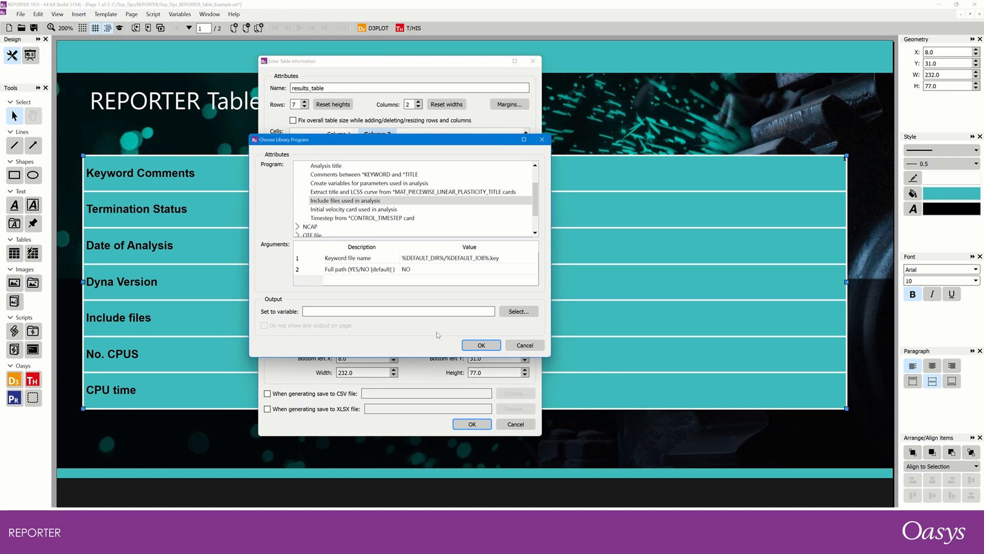
left_click(345, 313)
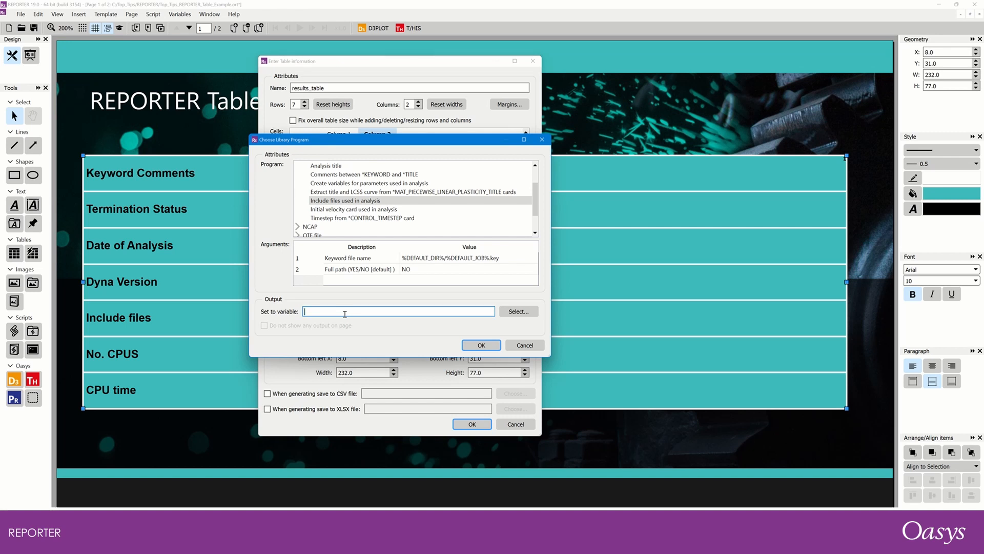
type("INCLUDES")
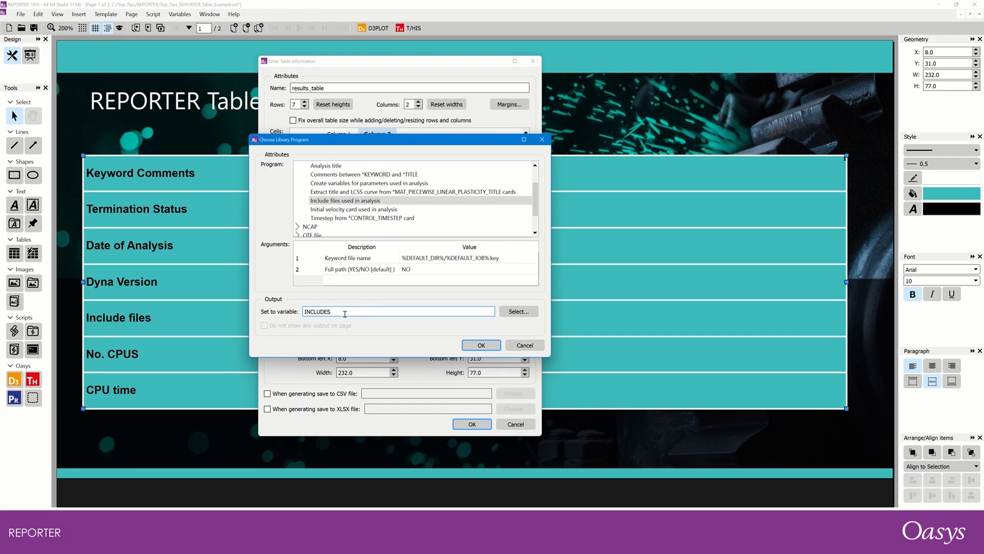
left_click(473, 346)
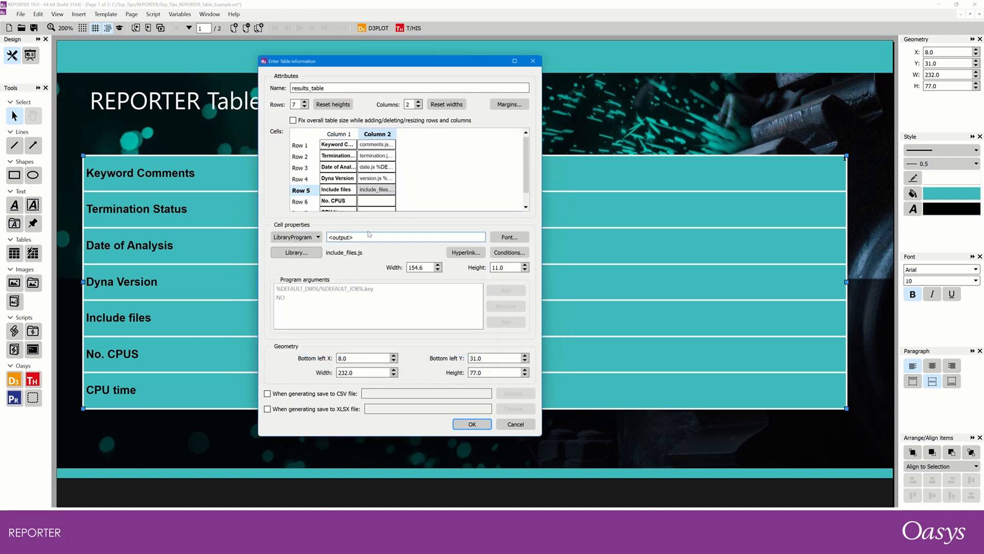
Step: Make the No. CPUS row's second-column cell a LibraryProgram using the OTF file program "Number of CPUs used for analysis"
left_click(376, 201)
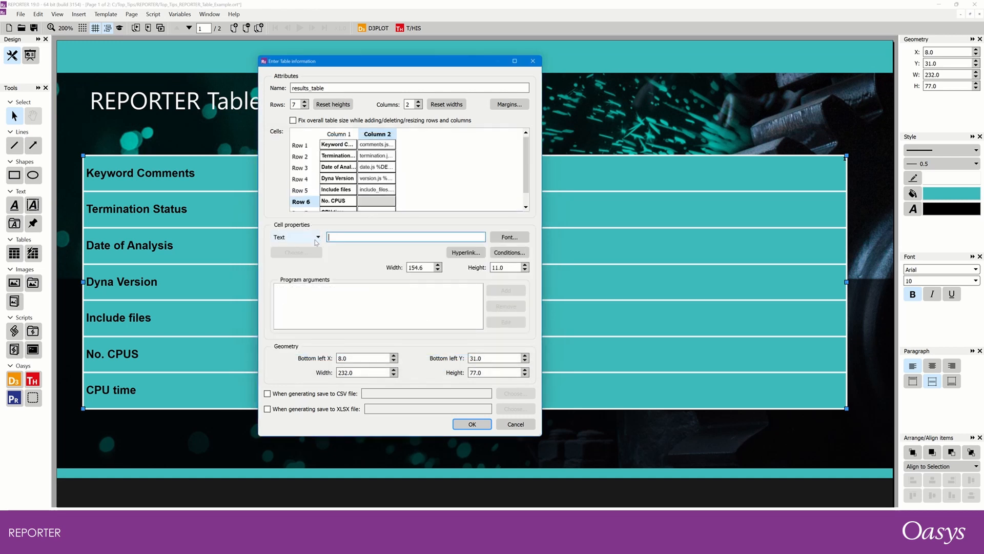
left_click(315, 237)
left_click(313, 264)
left_click(296, 252)
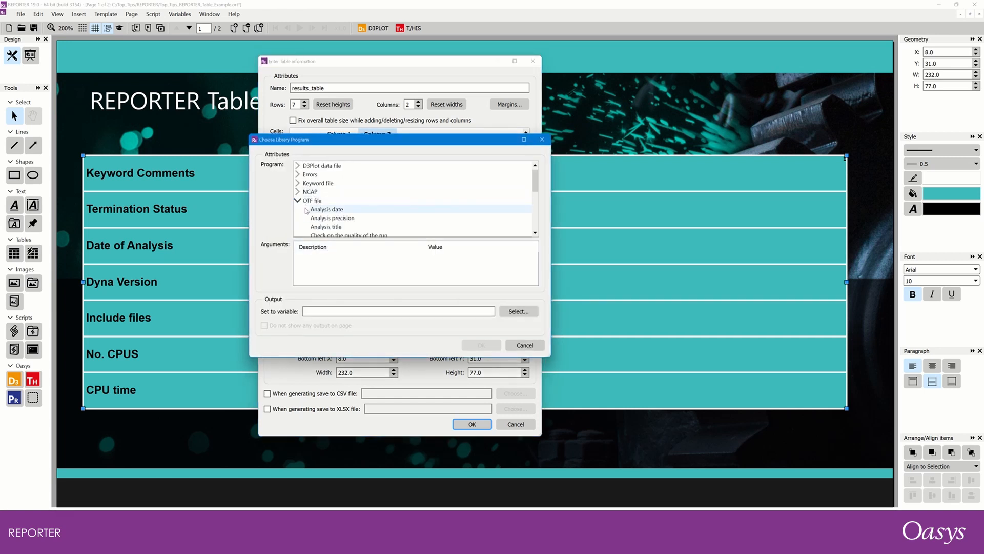
scroll(318, 195, "down", 5)
left_click(329, 174)
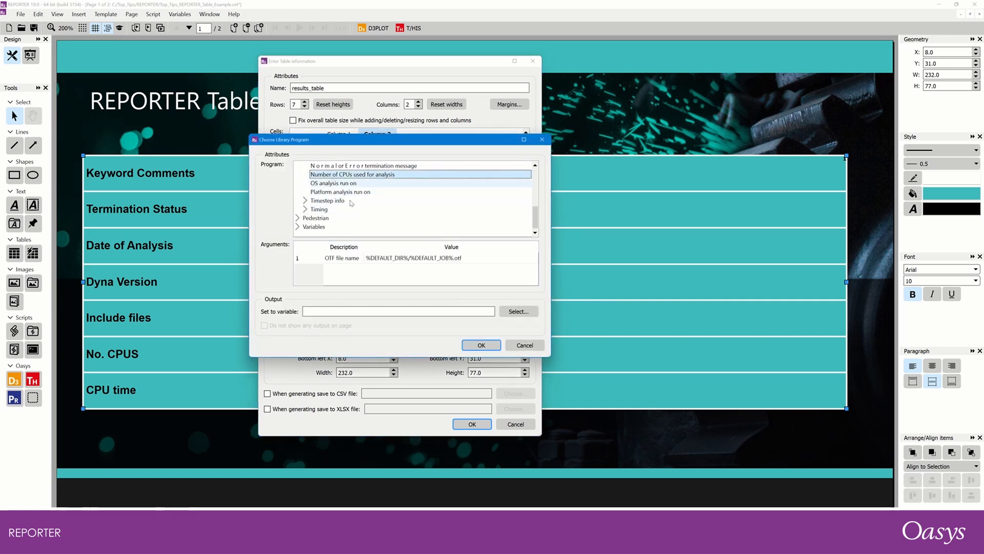
left_click(481, 345)
Step: Assign the OTF file library program "CPU time for analysis" to the CPU time row's second-column cell and apply the table edits
left_click(377, 209)
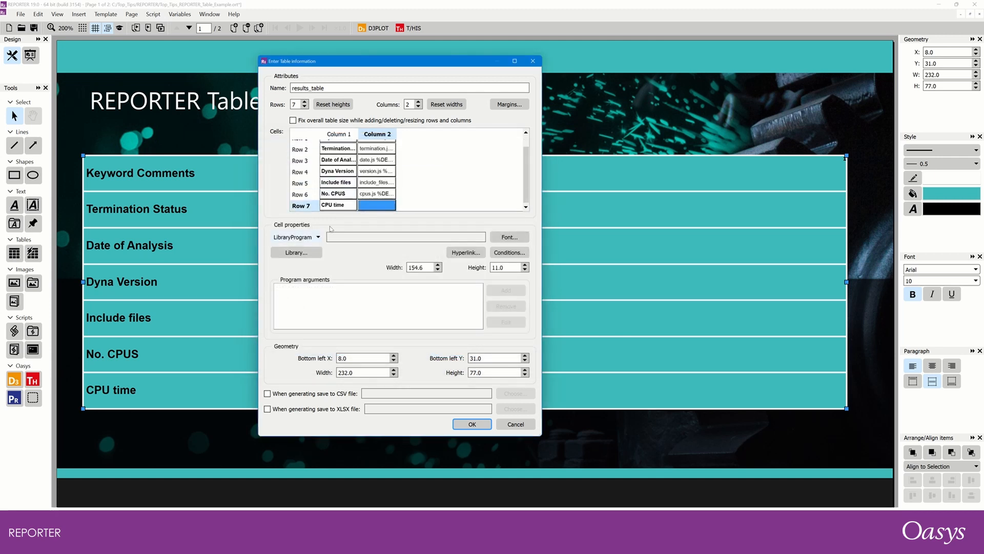
left_click(296, 252)
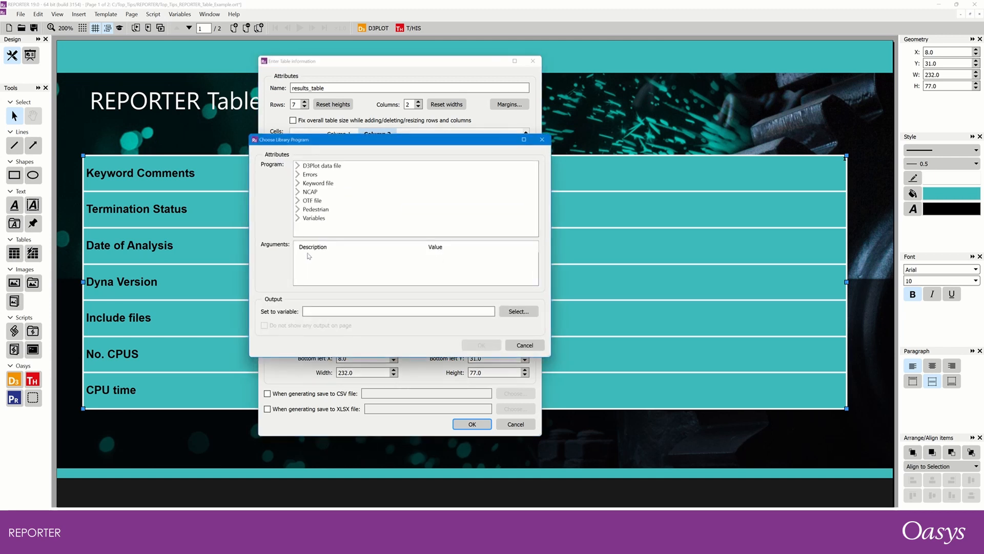
left_click(297, 201)
scroll(333, 215, "down", 1)
left_click(336, 218)
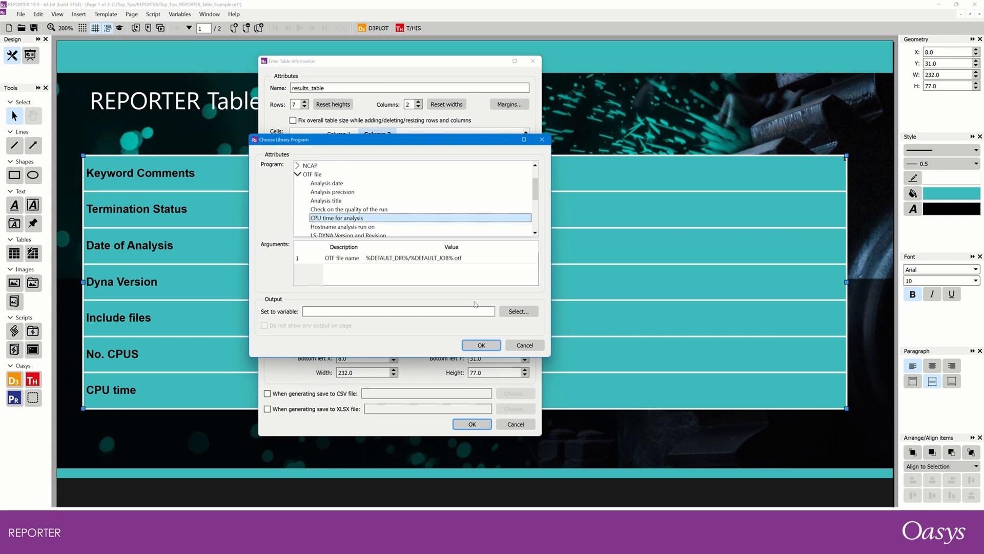
left_click(483, 345)
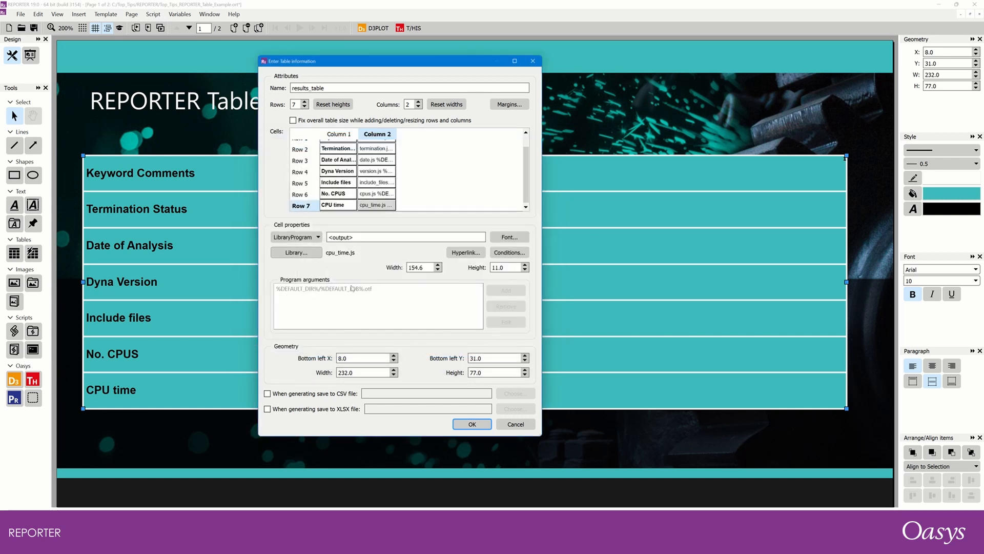
left_click(471, 424)
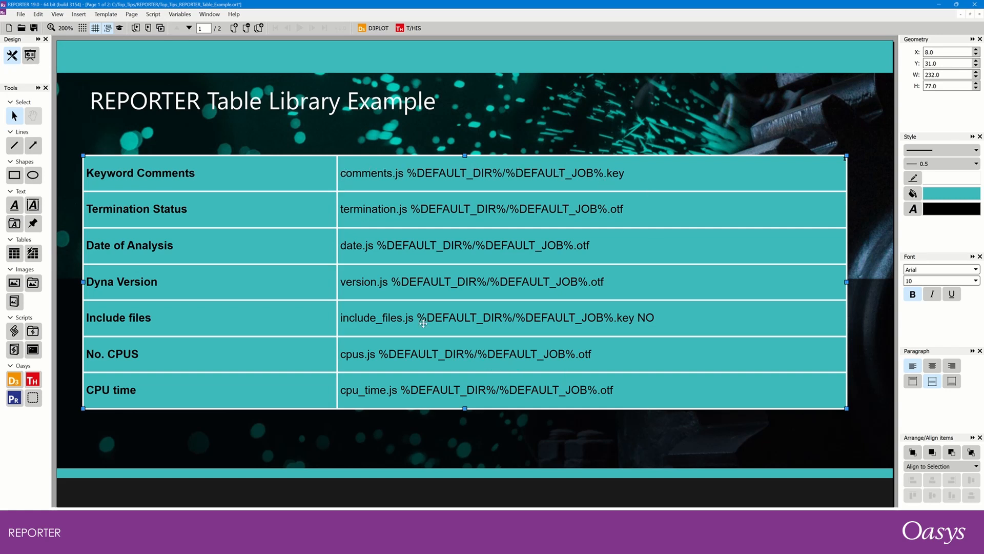
Step: Preview the table in presentation view, and generate the output to run its library programs
key("F5")
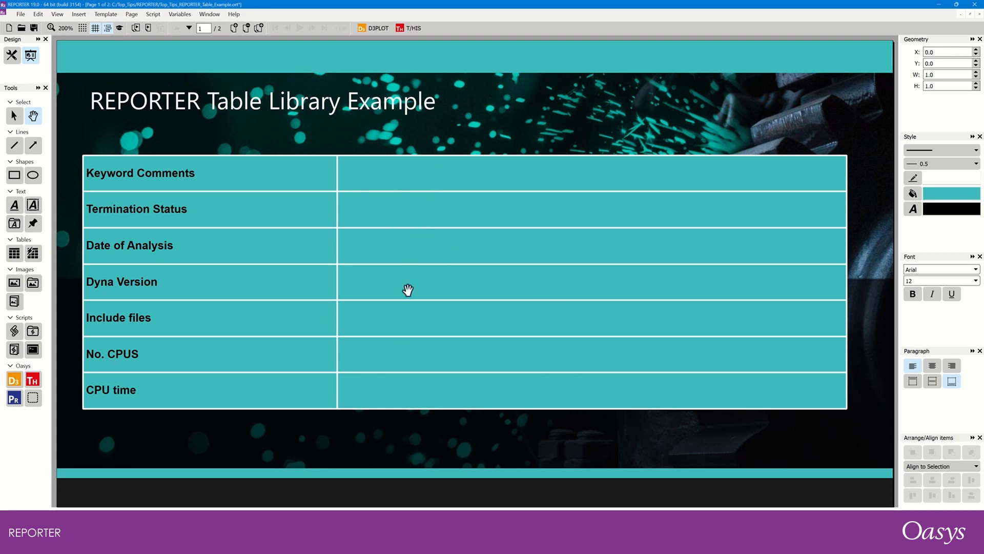
key("F5")
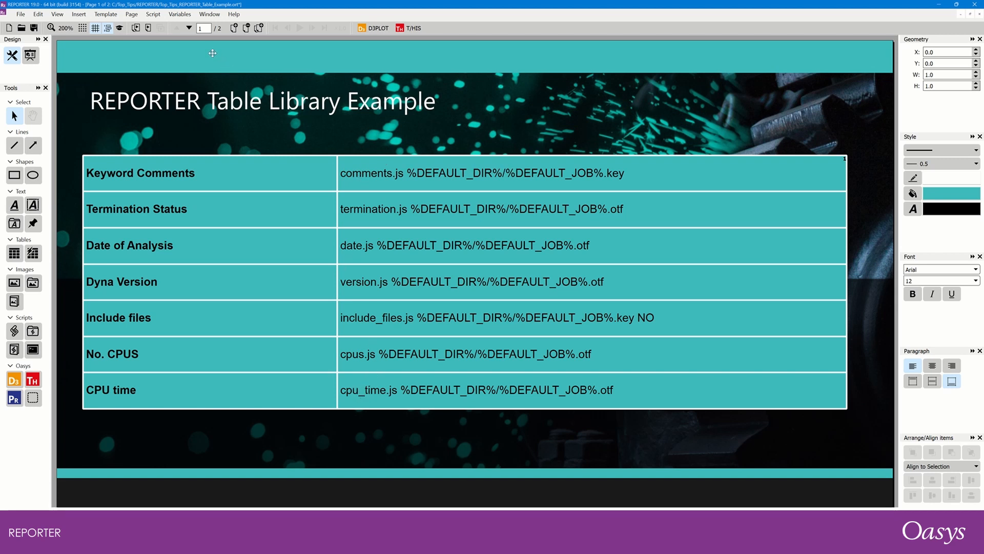
left_click(148, 28)
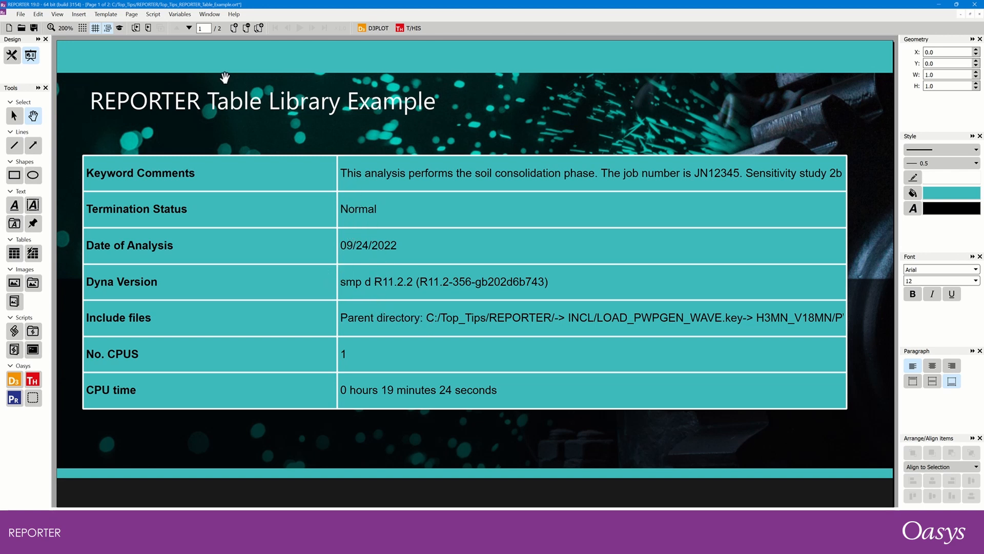
Step: Examine the template's variables, including the value stored in INCLUDES, without changing anything
left_click(176, 15)
left_click(182, 30)
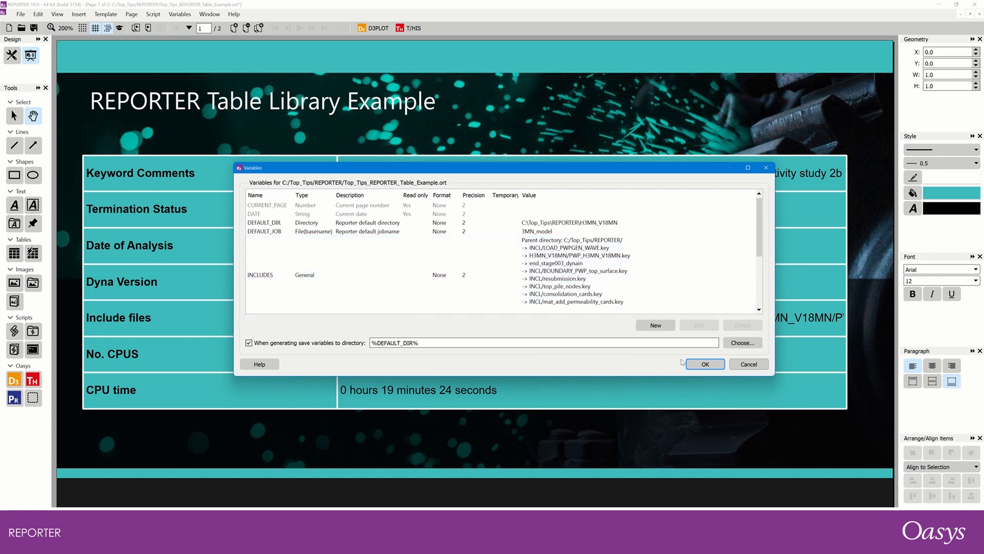
left_click(749, 364)
Step: Set the Maximum number argument of the Keyword Comments cell's library program to 2 and apply the table change
key("ctrl+d")
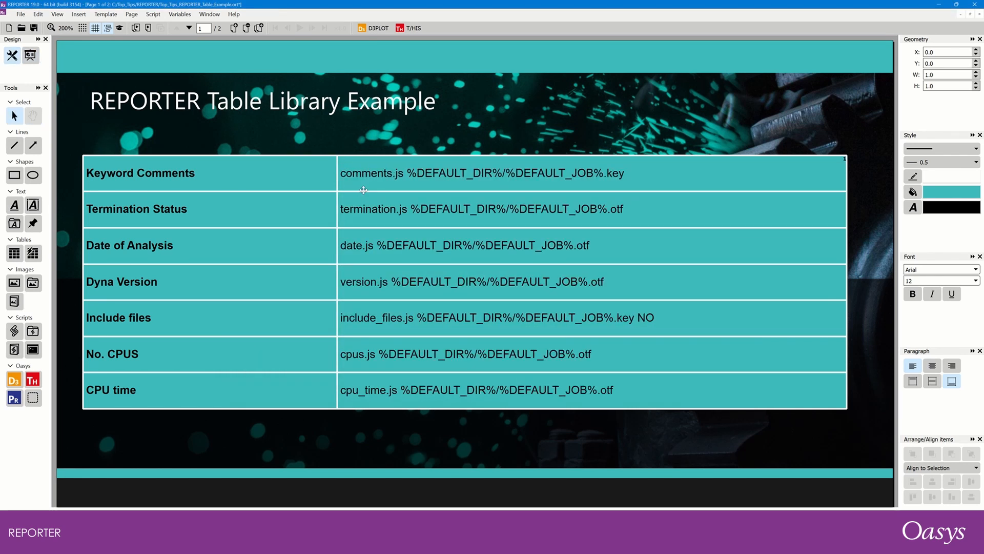
left_click(366, 179)
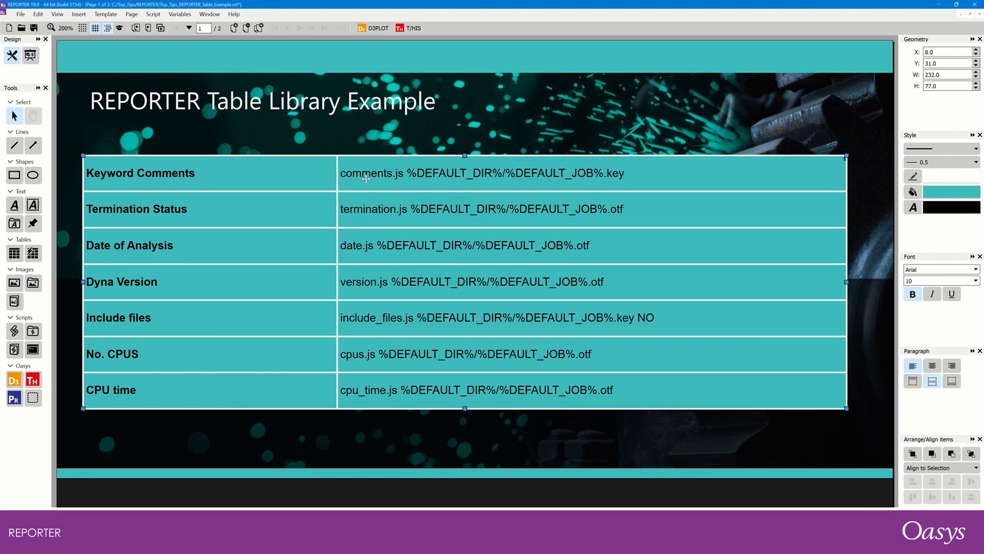
double_click(366, 179)
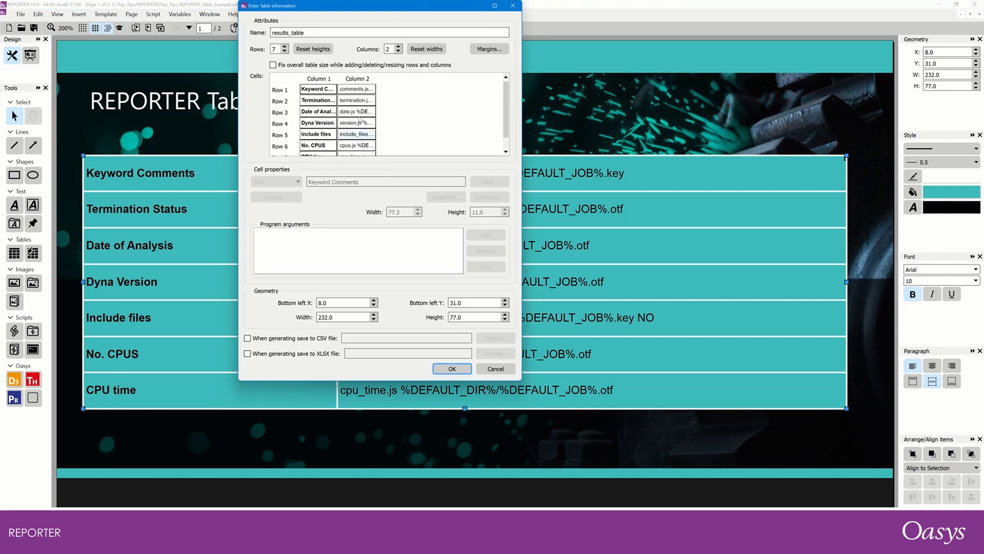
left_click(355, 90)
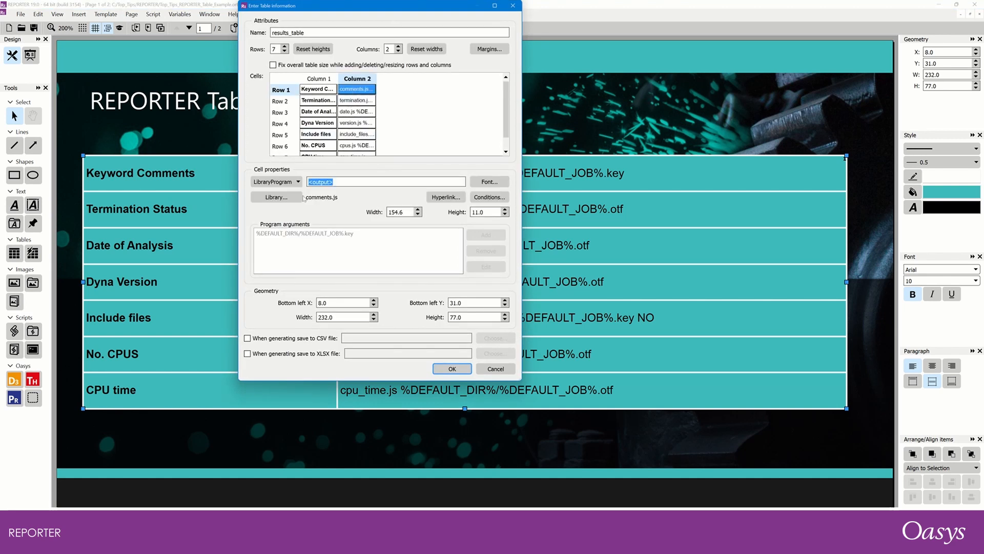
left_click(287, 197)
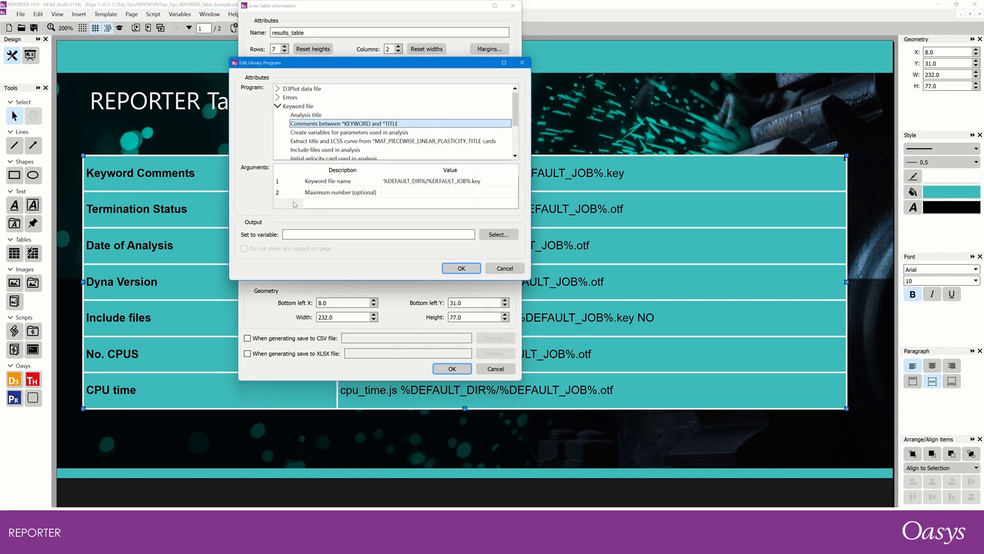
double_click(395, 194)
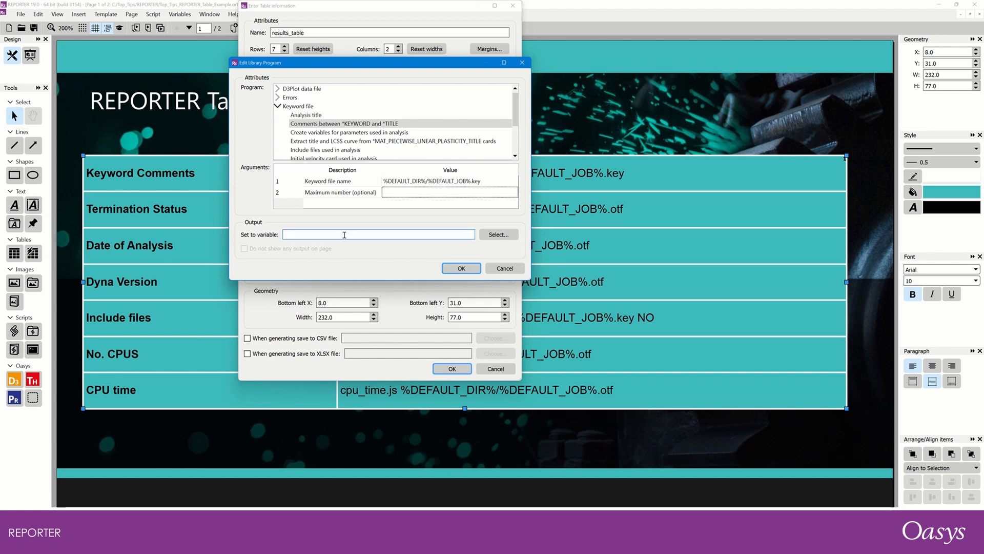
type("2")
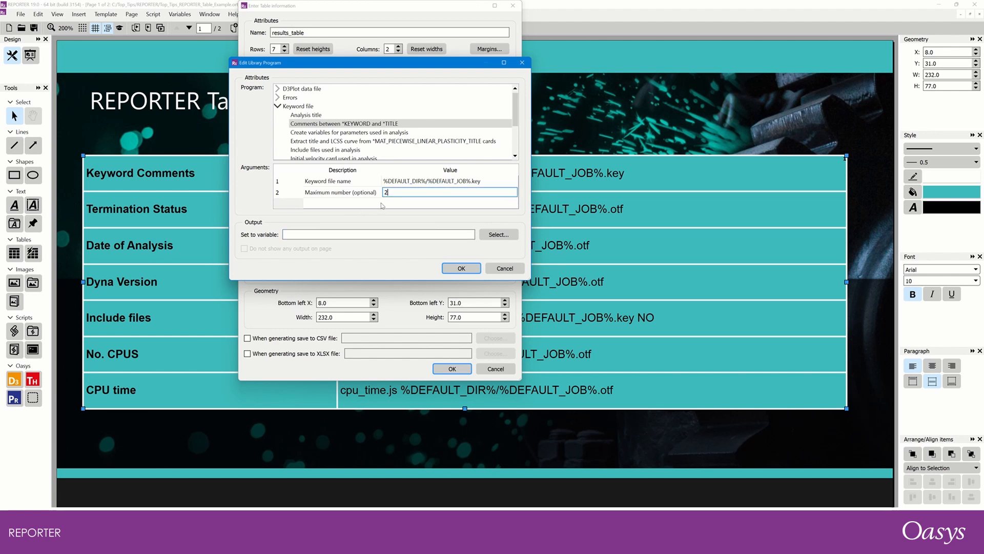
left_click(452, 268)
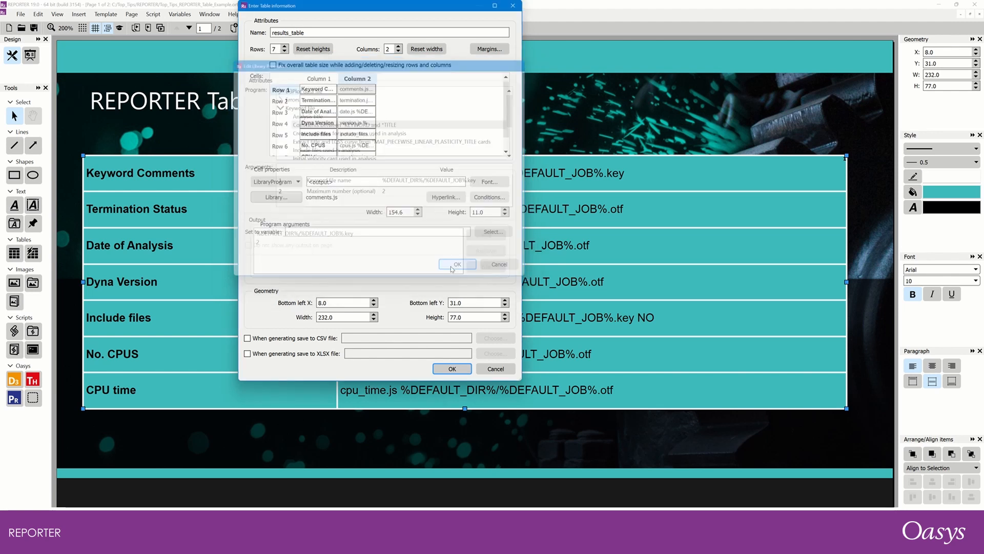
left_click(451, 368)
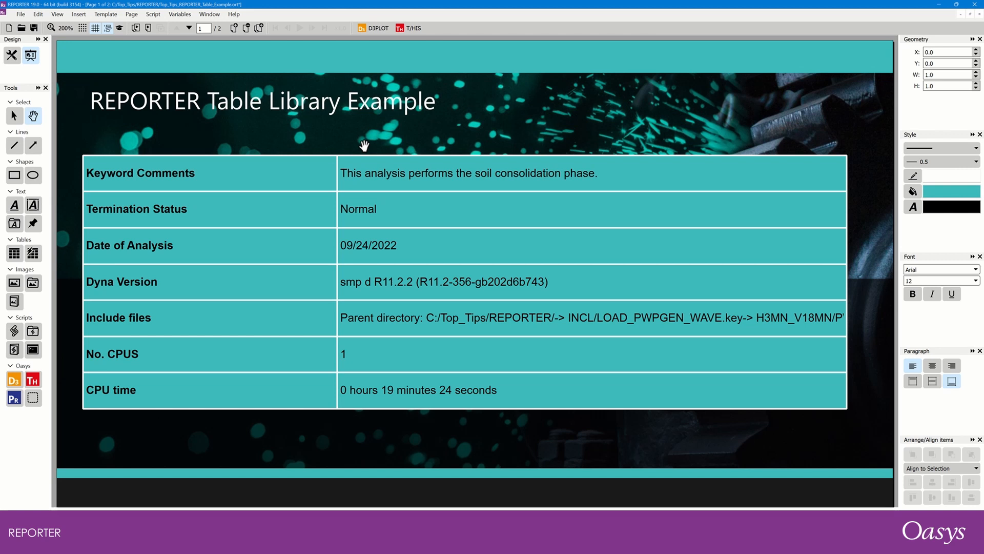
Step: Add a library program item about 26 by 8 below the table, using "Create a D3Plot data file from a csv file" with default arguments
left_click(14, 349)
left_click_drag(84, 429, 169, 455)
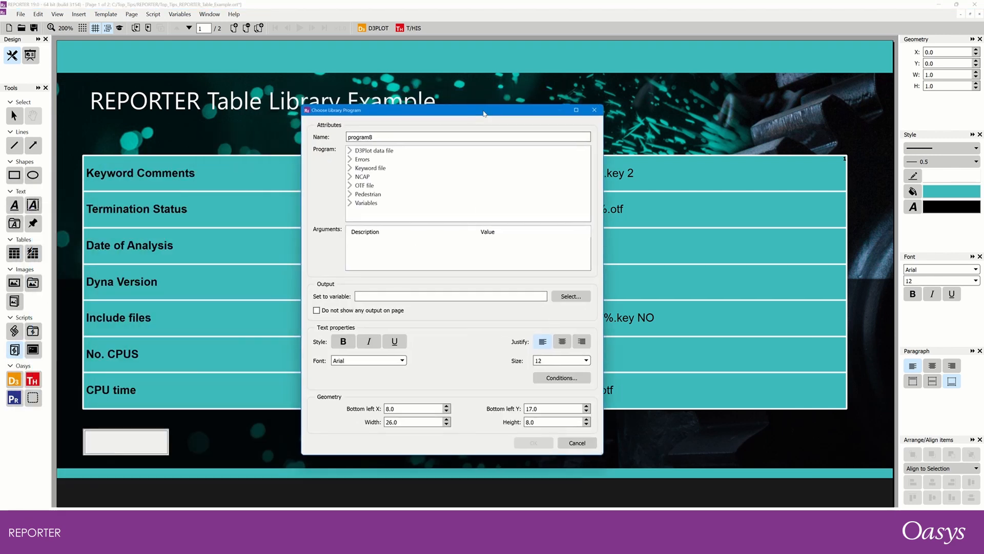
left_click(350, 152)
left_click(350, 151)
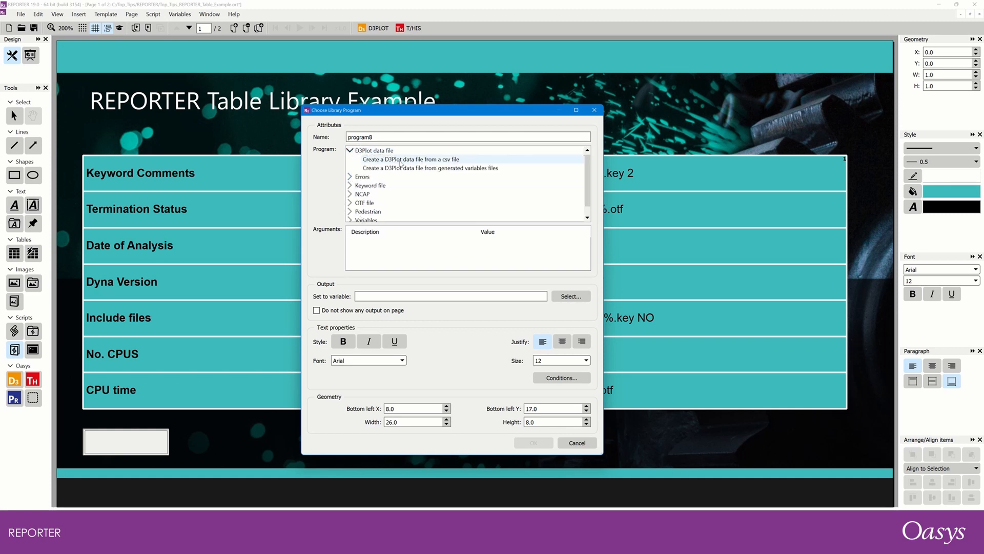
left_click(400, 159)
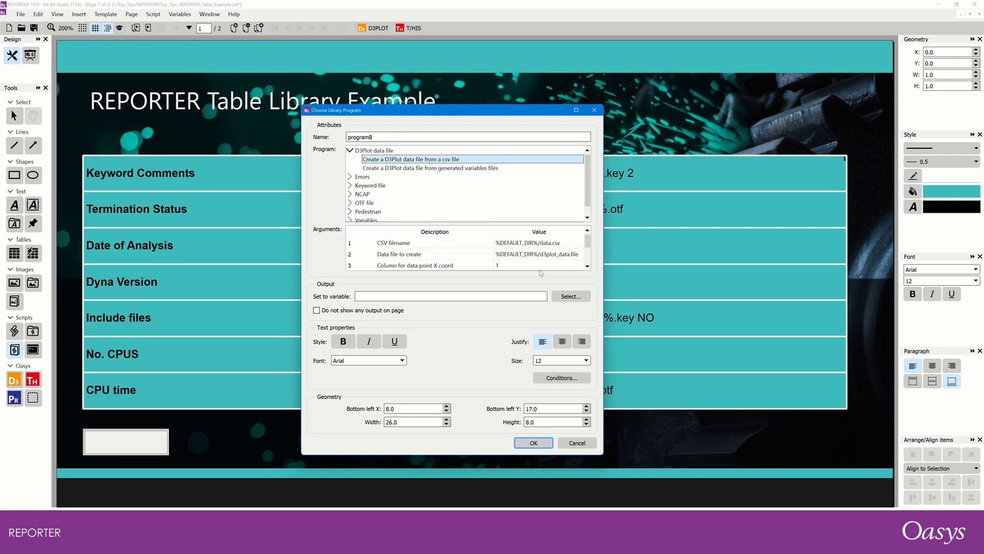
scroll(532, 263, "down", 3)
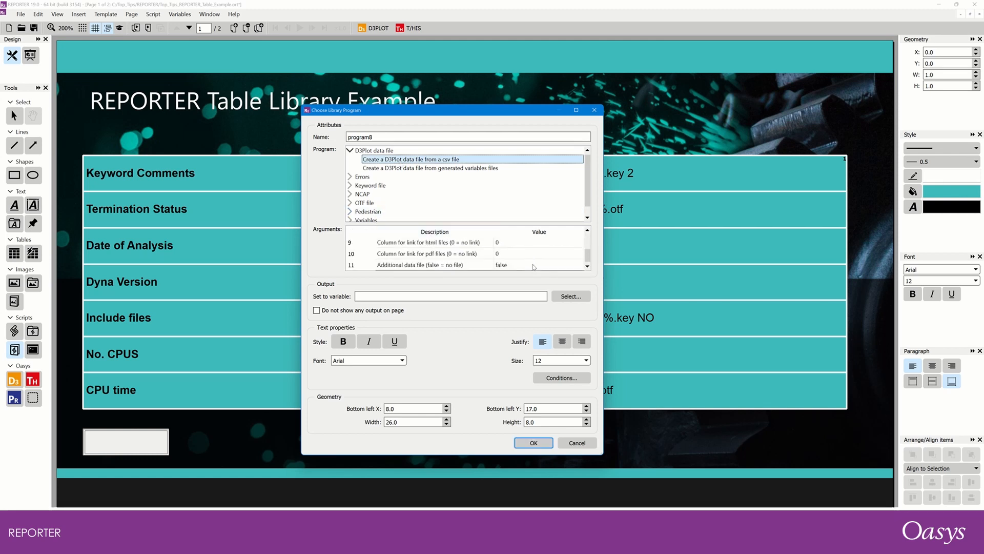
scroll(534, 266, "up", 3)
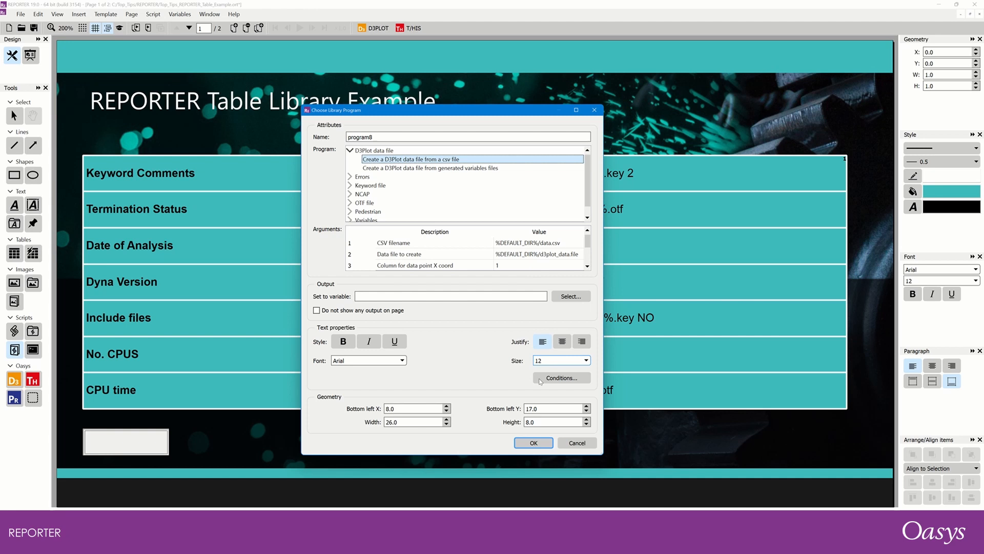
left_click(533, 442)
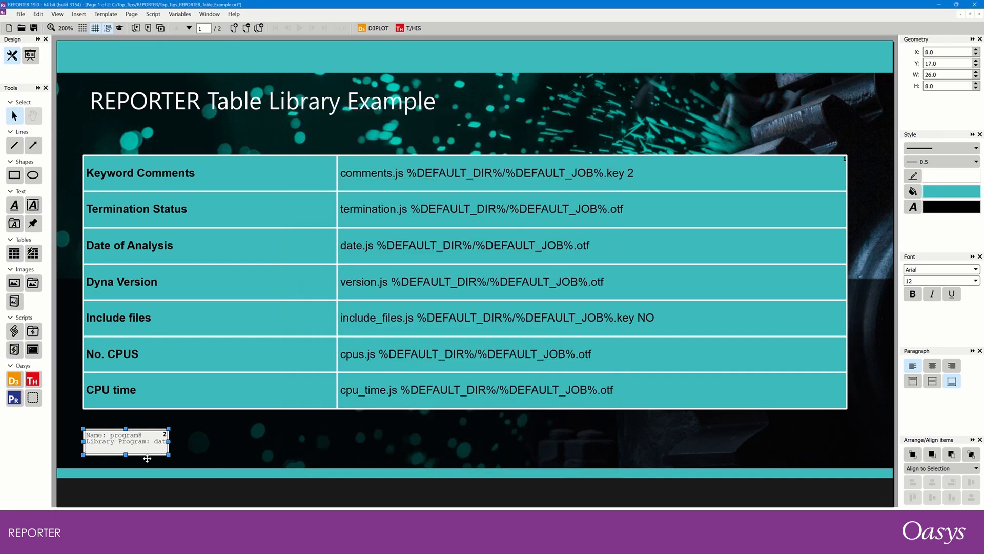
left_click(246, 436)
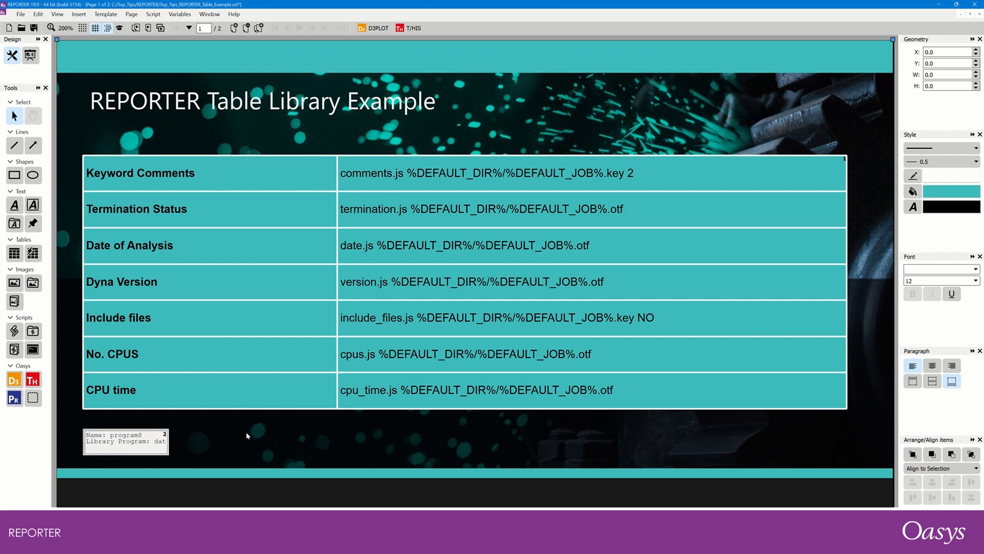